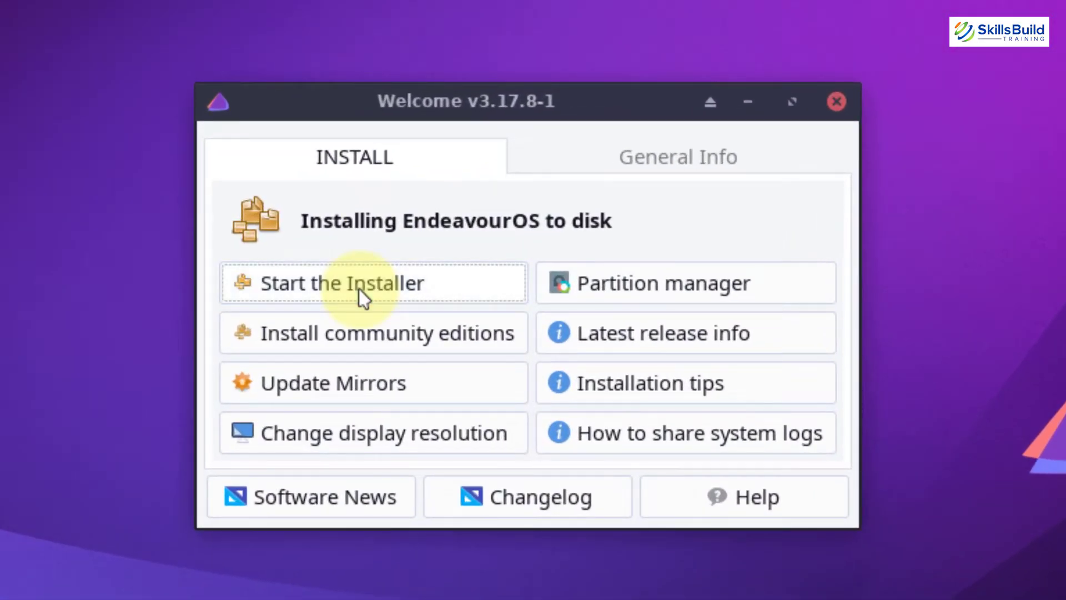
- Launch the installer and try Online, then restart it and choose the Offline EndeavourOS-themed install
click(359, 288)
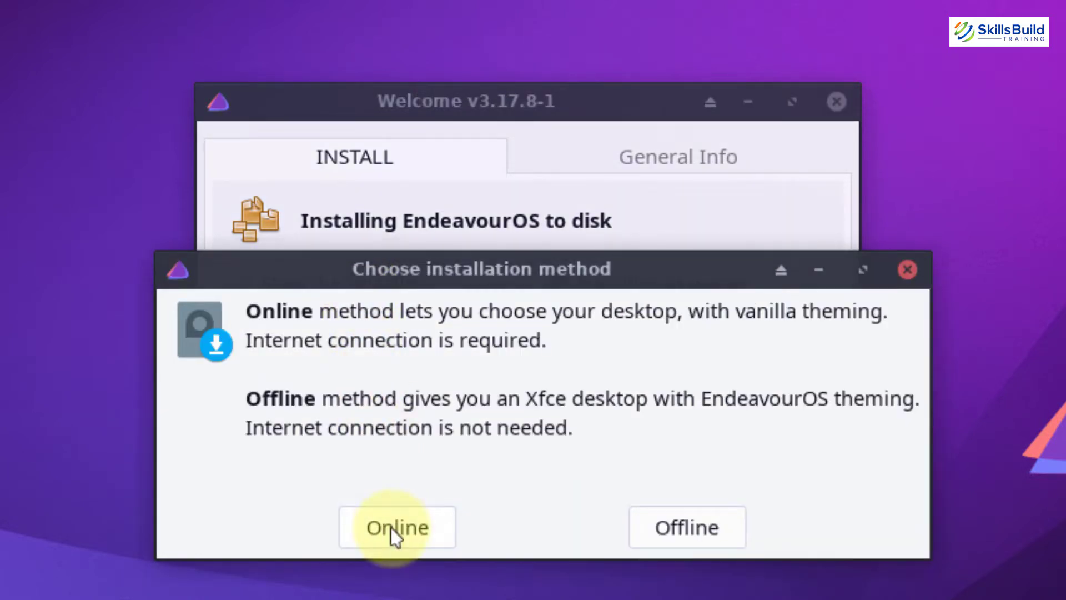
click(391, 527)
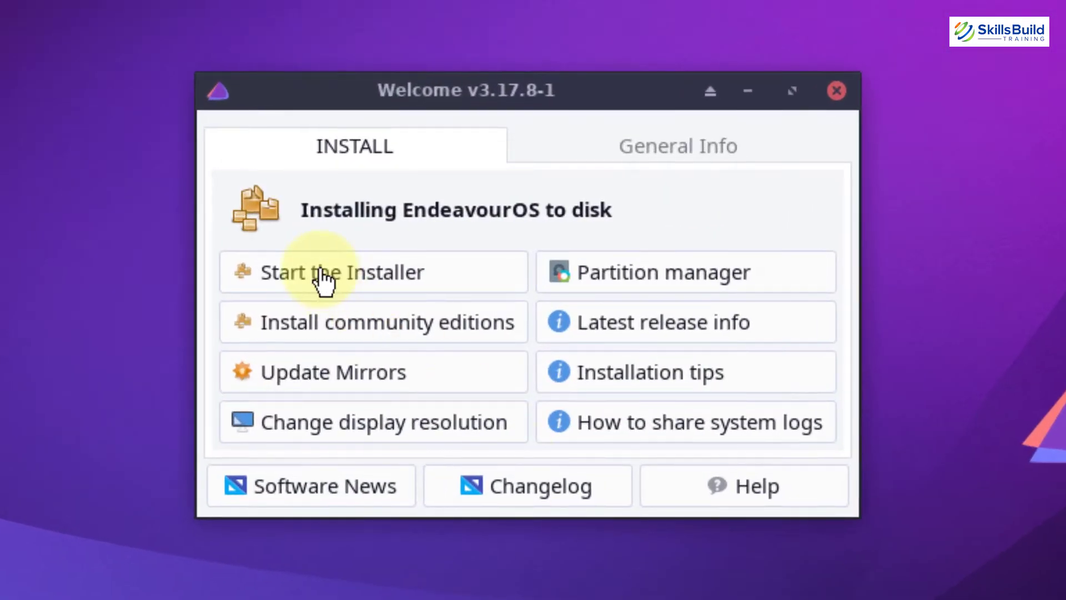
click(318, 269)
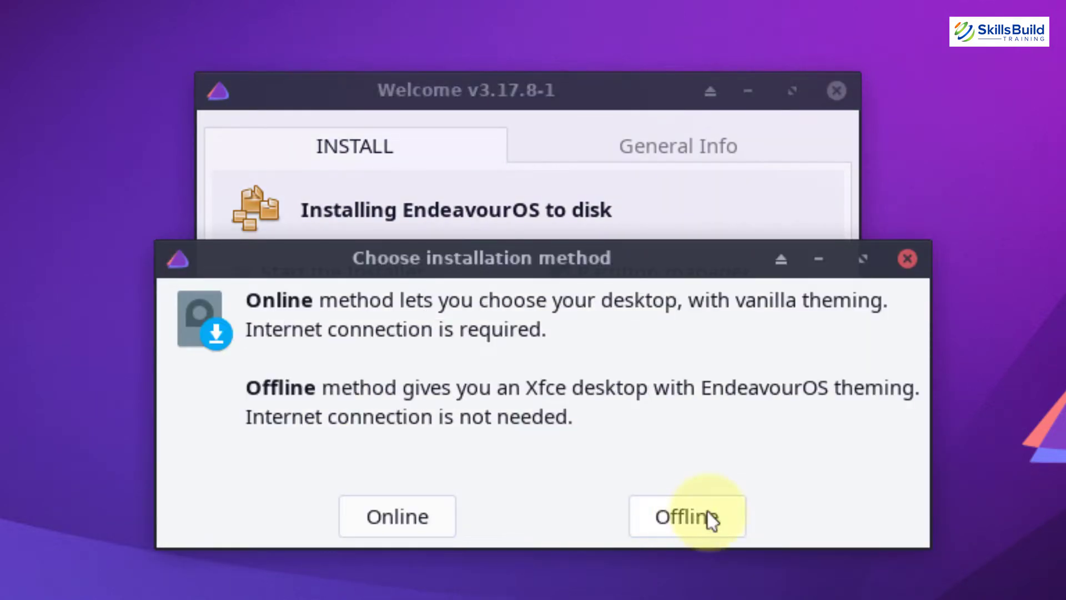
click(707, 511)
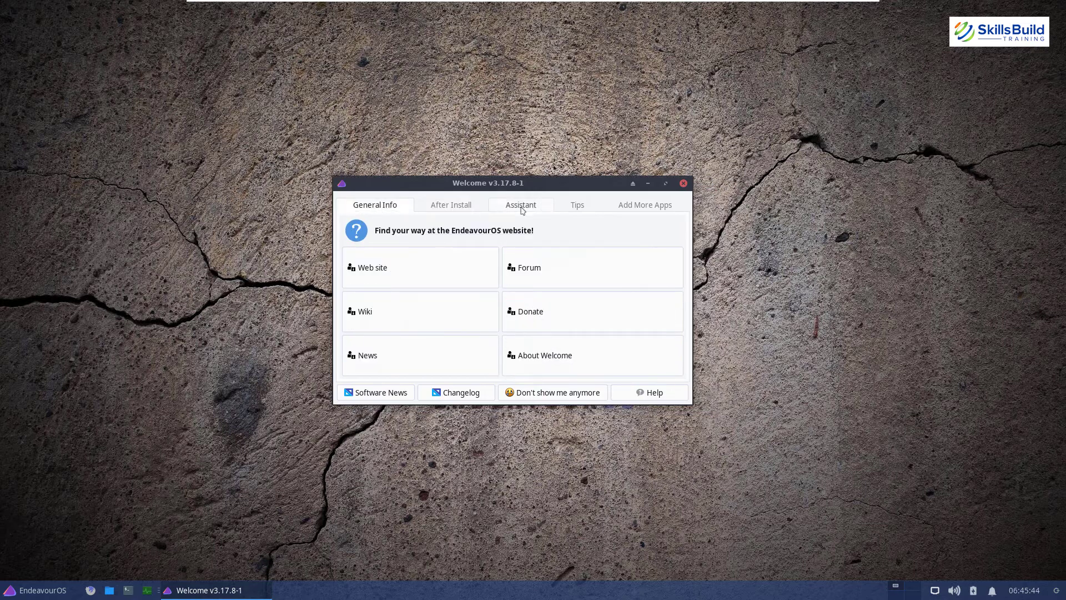
- Install the Firewall app from Add More Apps, authenticating as administrator
click(646, 205)
click(397, 329)
click(674, 357)
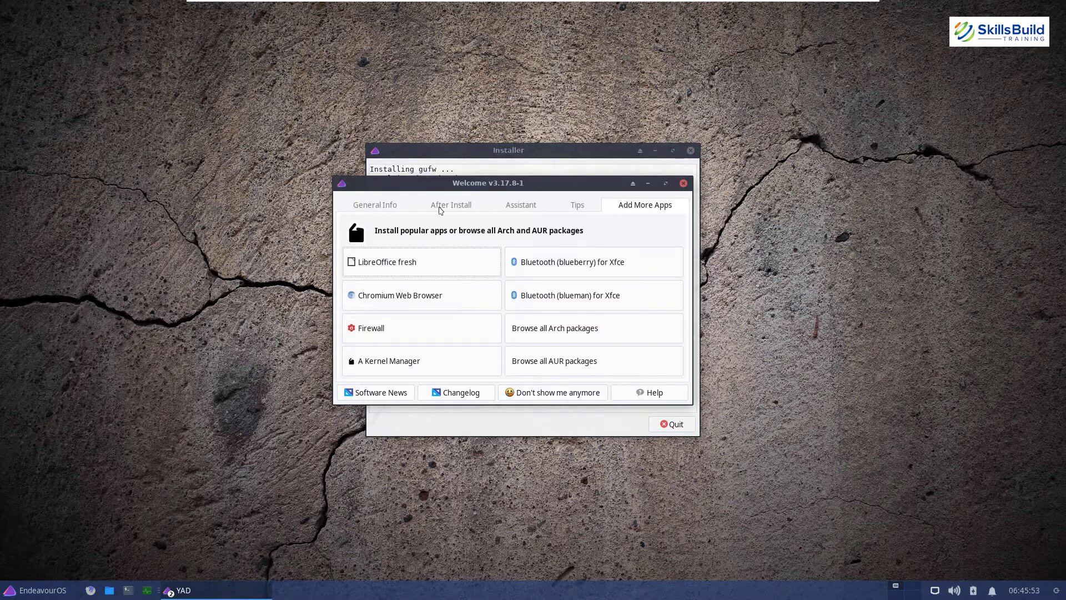
click(440, 207)
- Apply the EndeavourOS default wallpaper and close the installer and Welcome windows
click(420, 369)
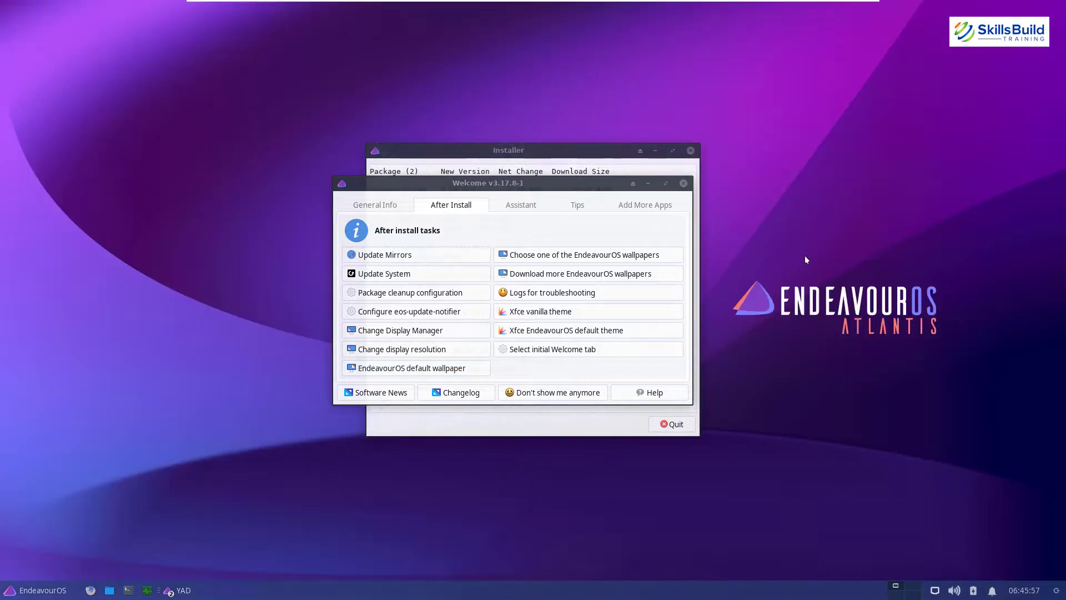
click(575, 165)
click(691, 151)
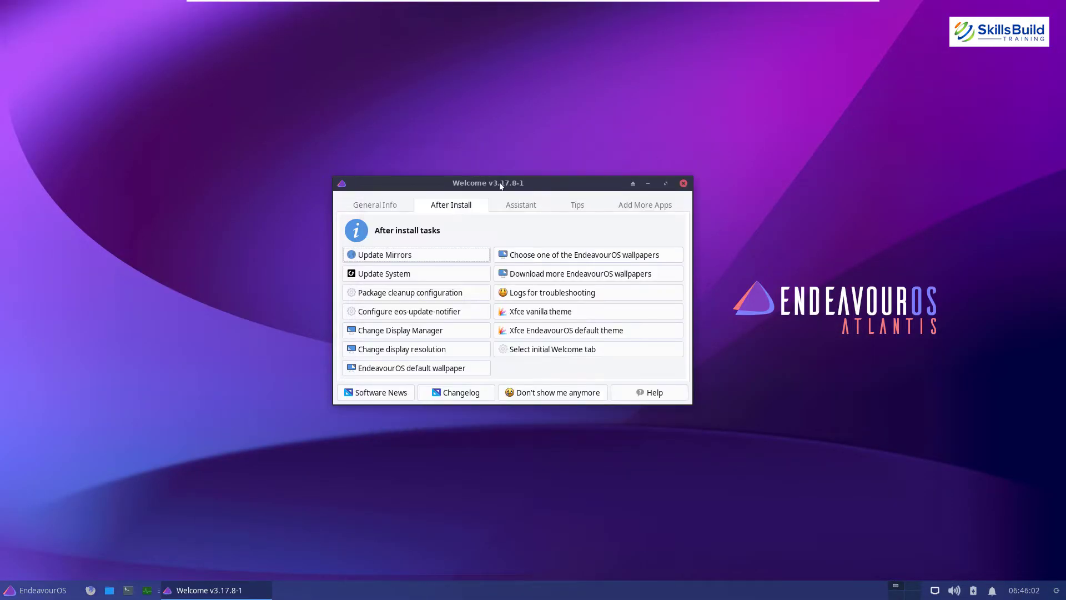
click(684, 184)
- Launch galculator from the Whisker menu's Accessories, then close it
click(14, 589)
click(44, 426)
click(144, 435)
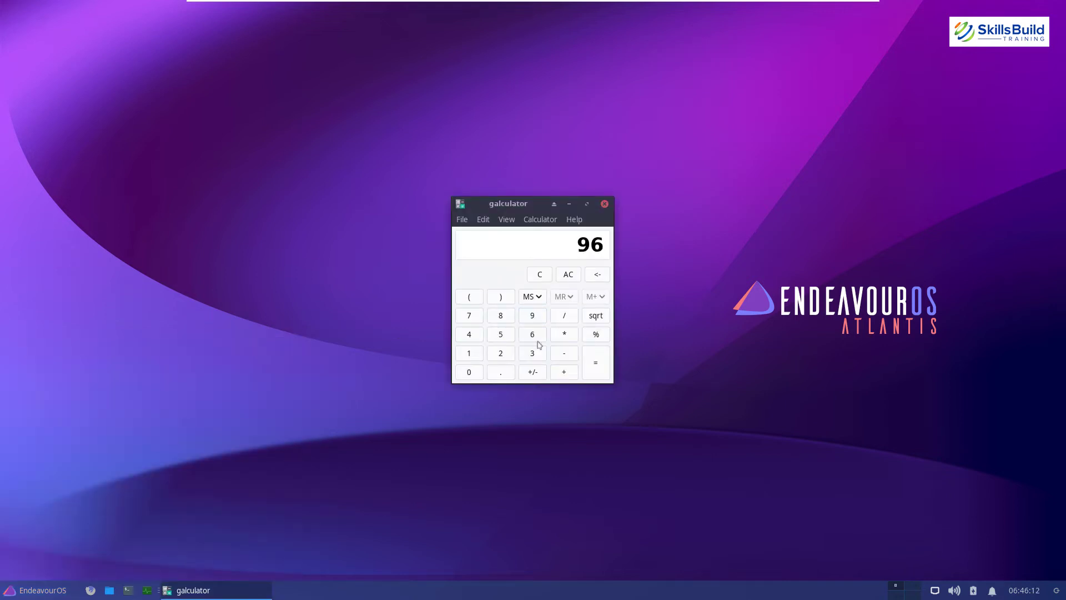
click(605, 203)
- Open Display settings from the Whisker menu's Settings category, then close it
click(15, 590)
click(35, 507)
click(149, 497)
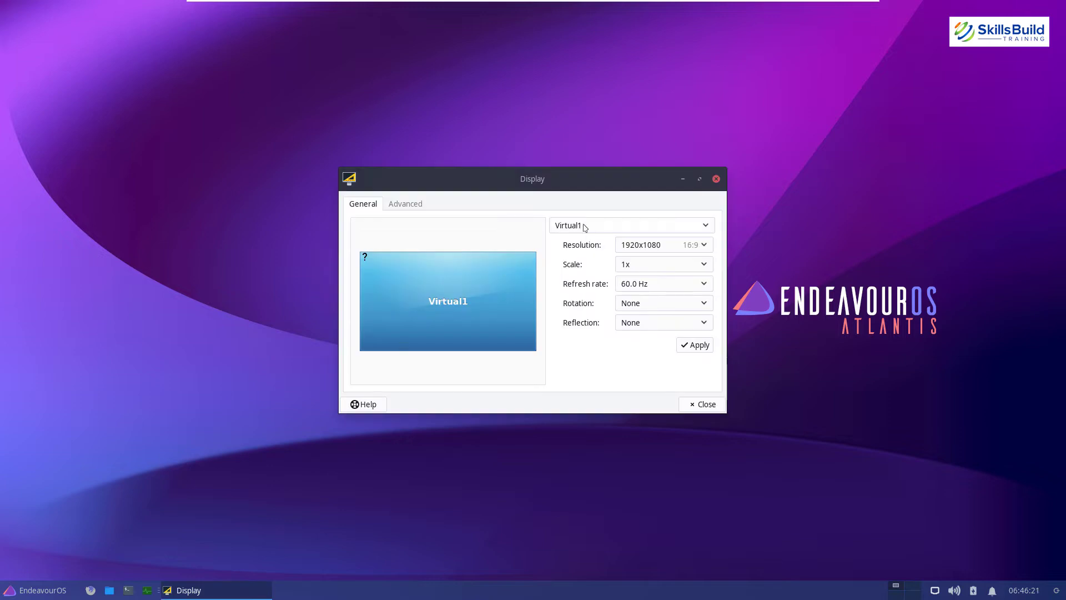
click(716, 179)
- Launch Firefox from the All Applications list in the Whisker menu
click(31, 587)
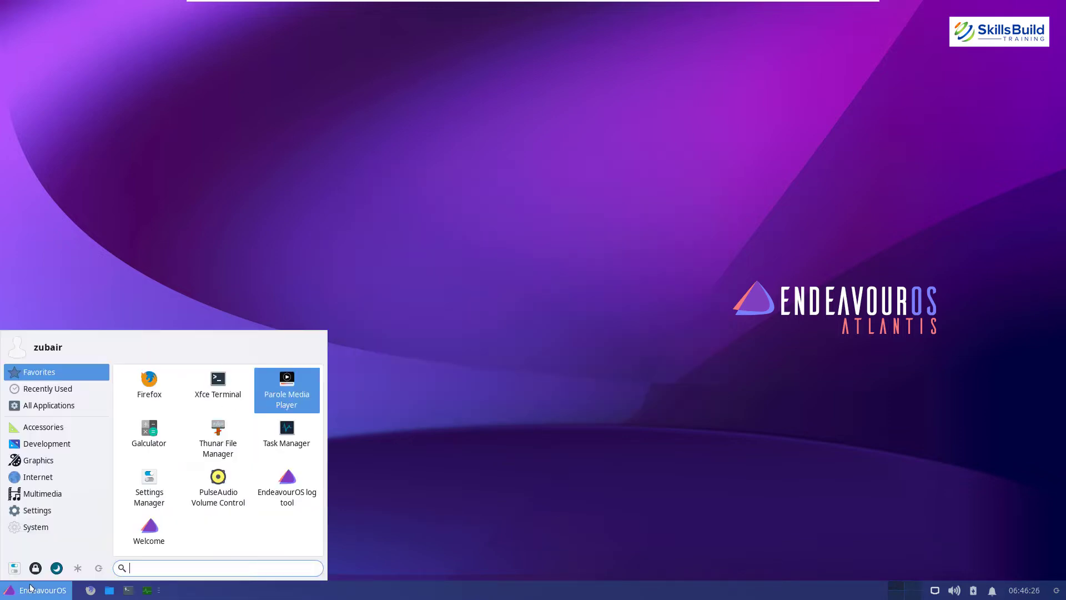
click(55, 405)
scroll(239, 388, down, 5)
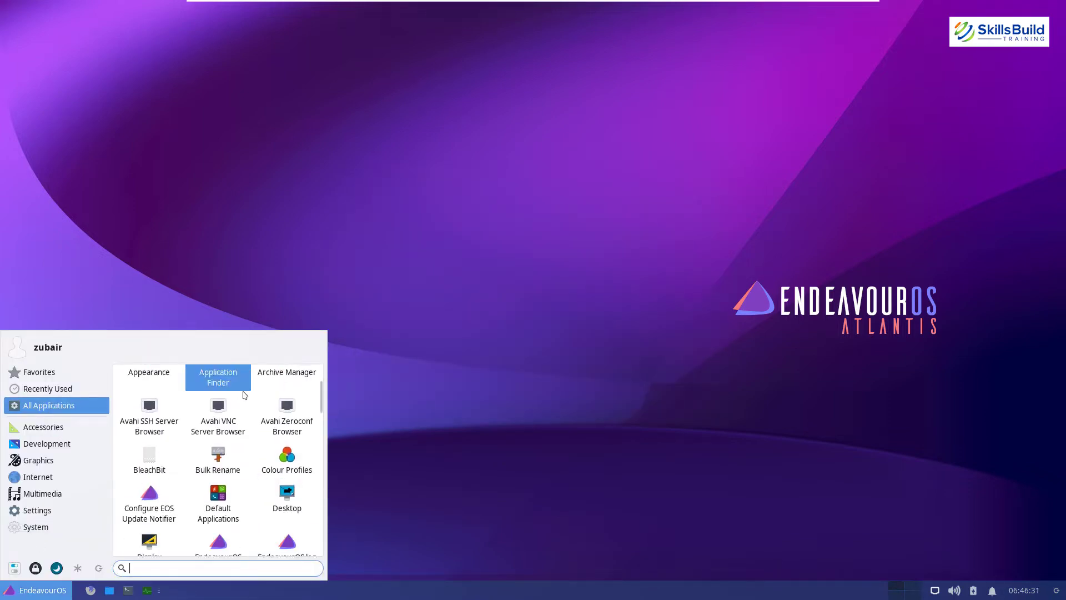
scroll(245, 394, down, 10)
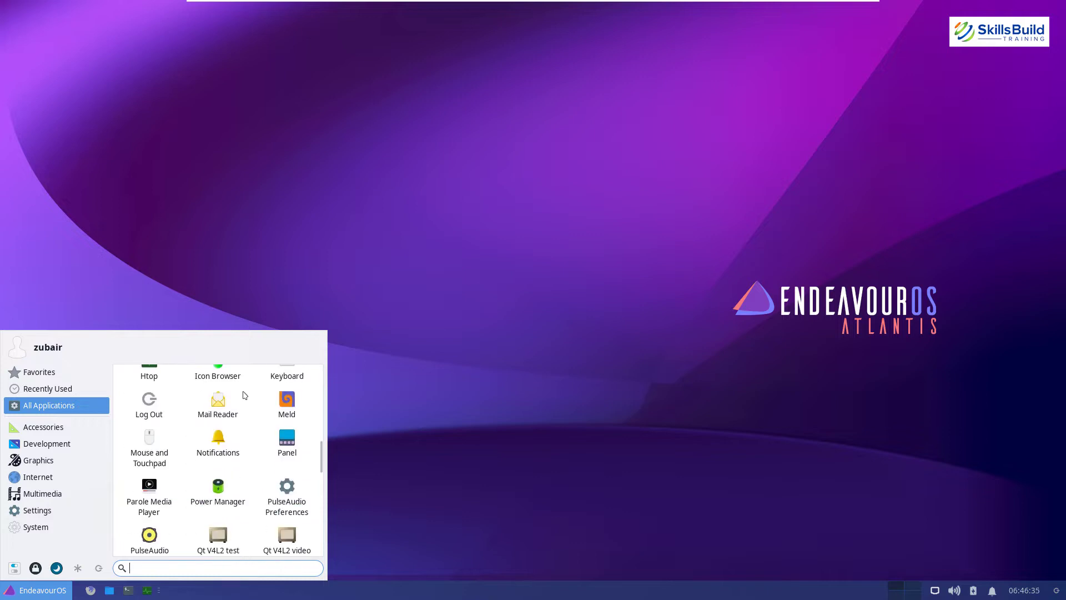
scroll(245, 395, down, 4)
click(465, 460)
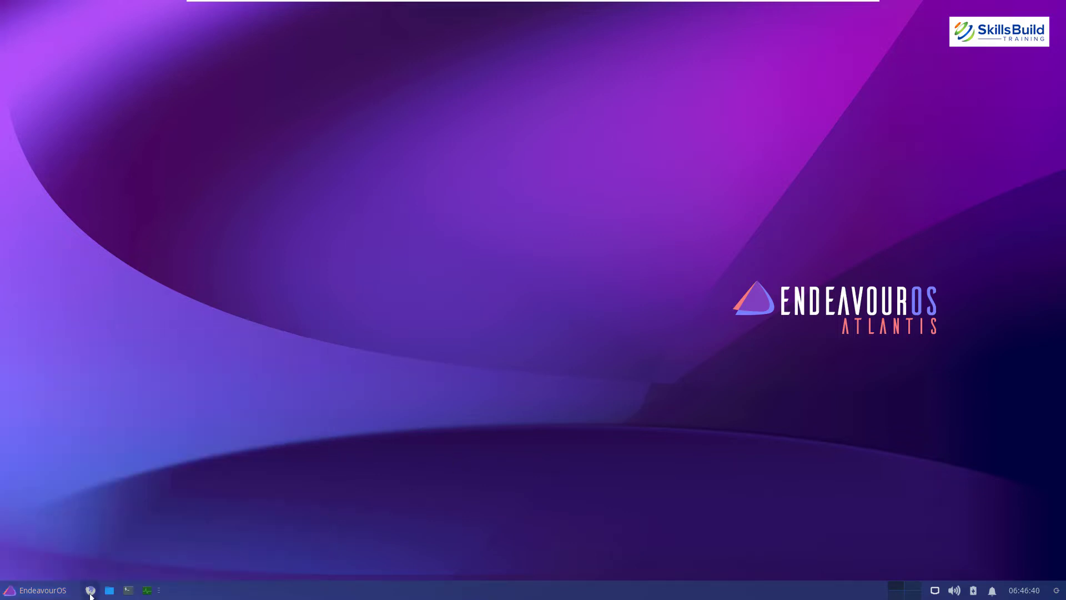
- Search 'endeavouros' in Firefox and load the endeavouros.com site
click(91, 590)
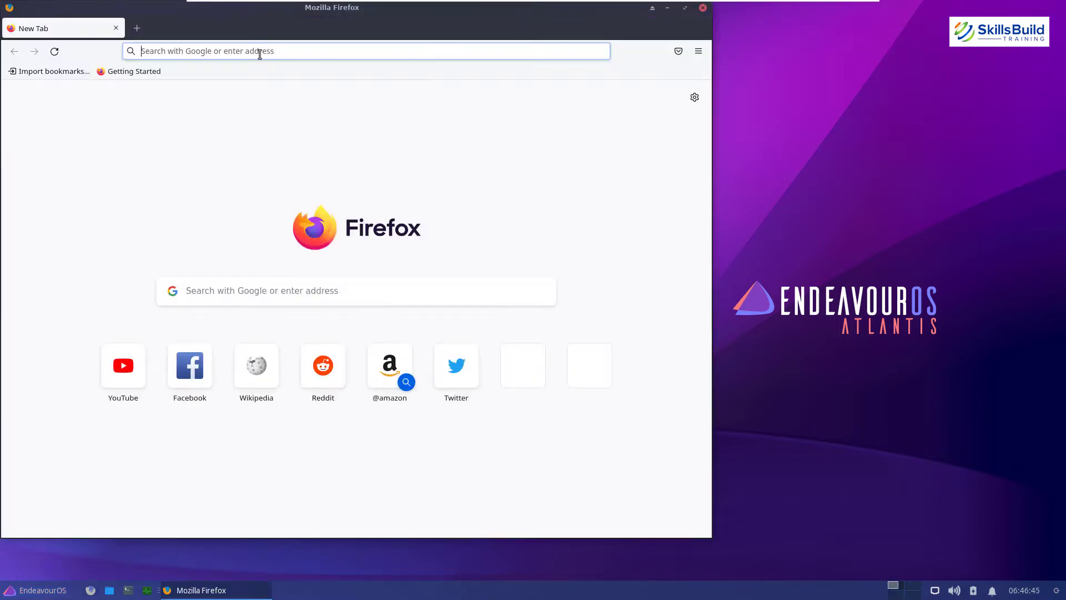
click(259, 51)
text(endeavouros)
key(Return)
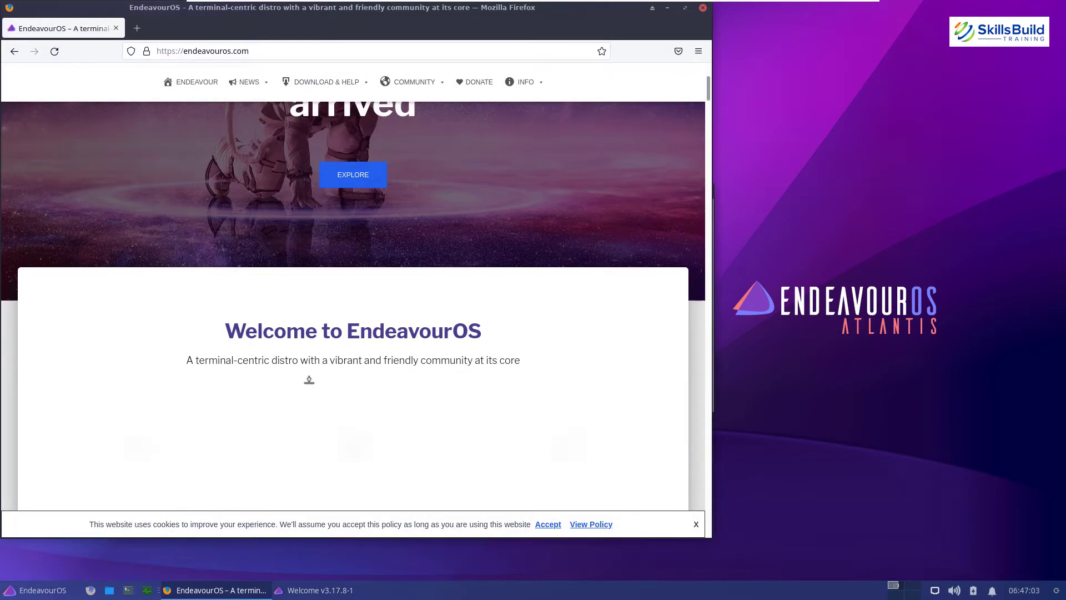
scroll(355, 278, up, 10)
- Set arm_endeavouros_gnome.png as the wallpaper from Welcome, then close Welcome
drag(546, 195, 681, 189)
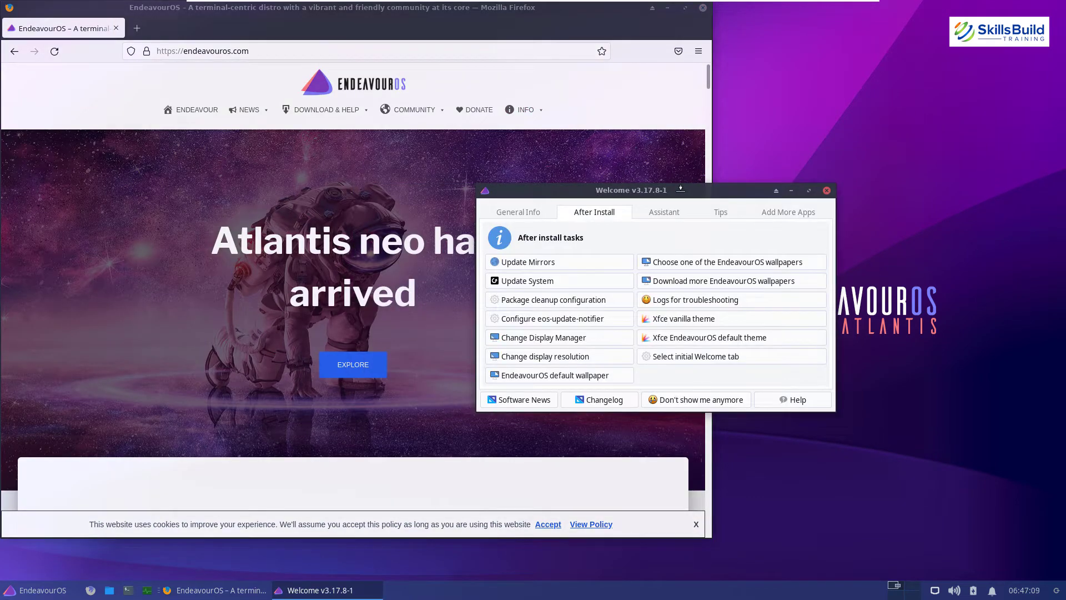
click(715, 262)
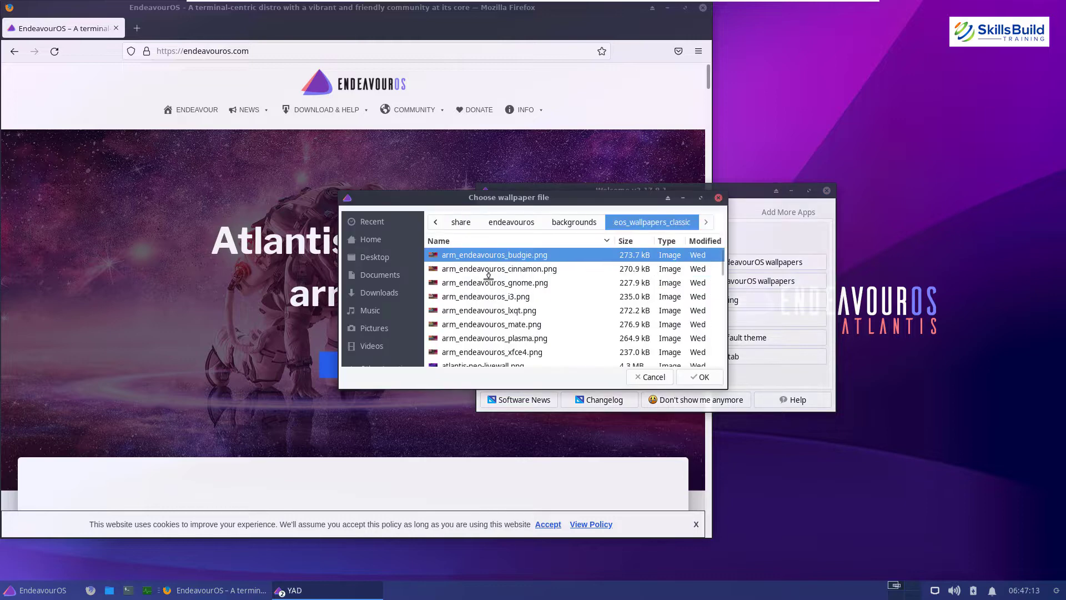
click(488, 281)
click(703, 376)
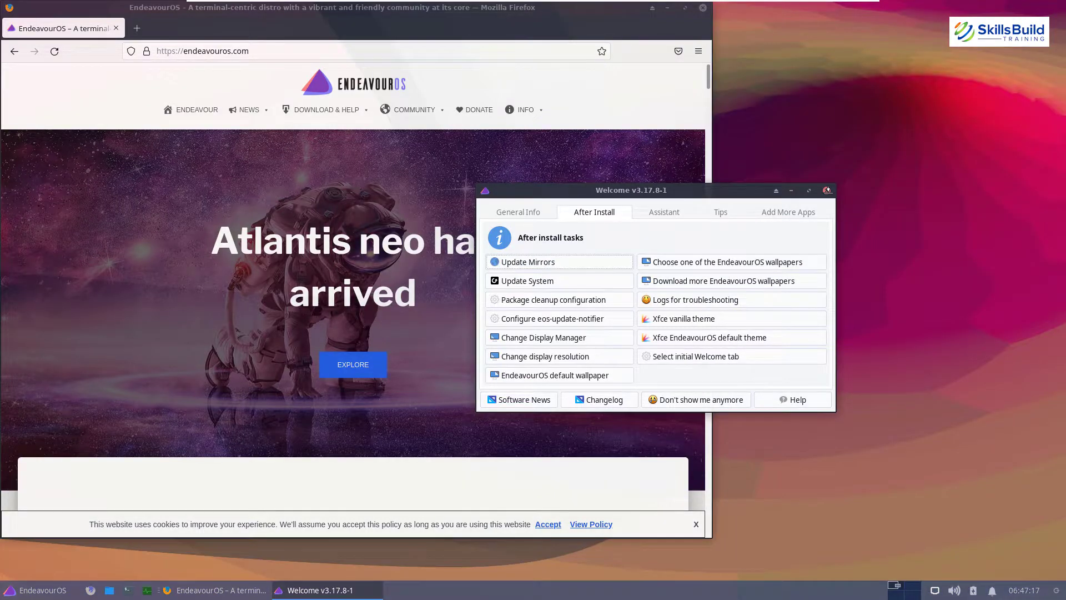
click(827, 190)
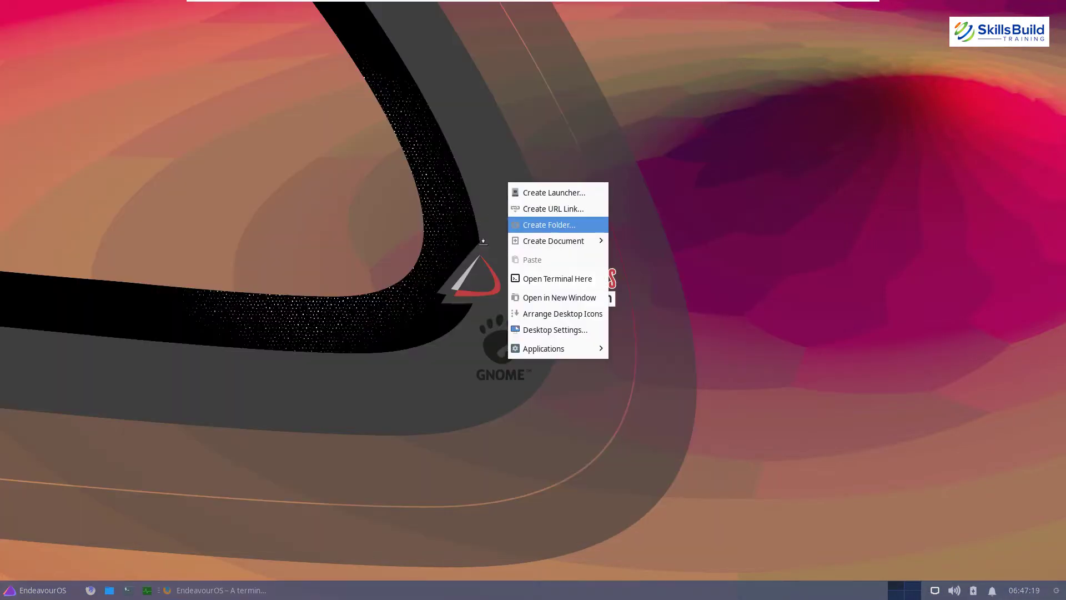
key(Escape)
- Launch Timeshift from the desktop menu's System apps, pick the VMware disk, and finish setup
right_click(579, 174)
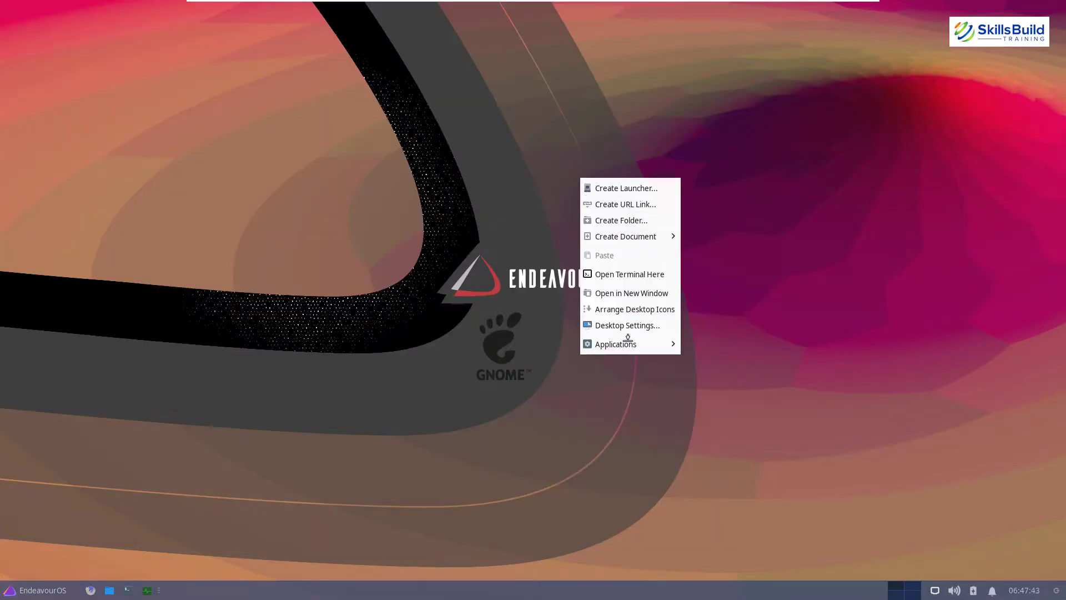
mouse_move(628, 340)
mouse_move(764, 526)
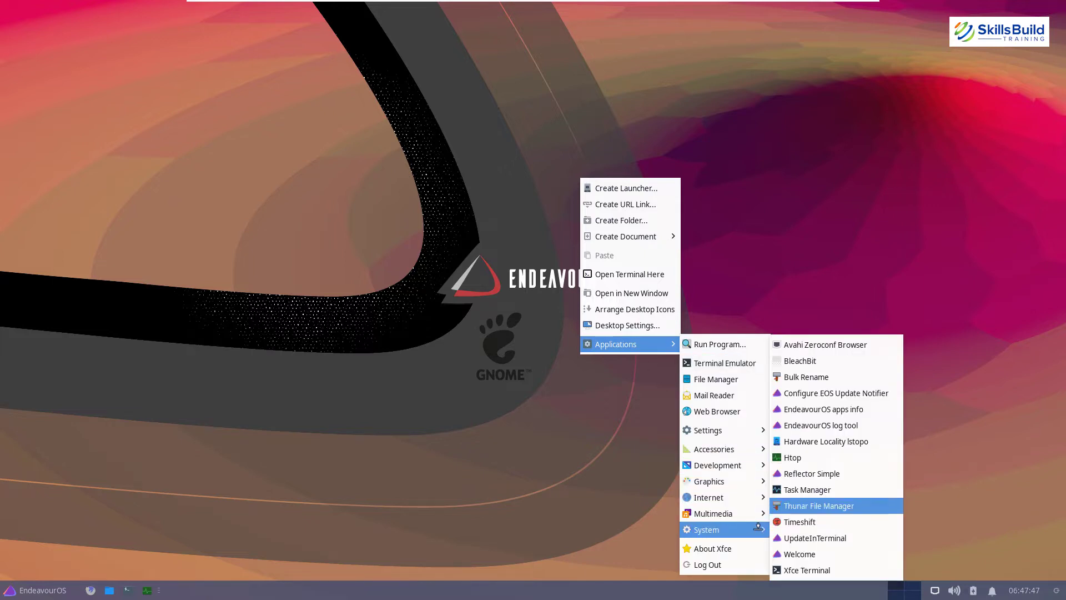
click(802, 522)
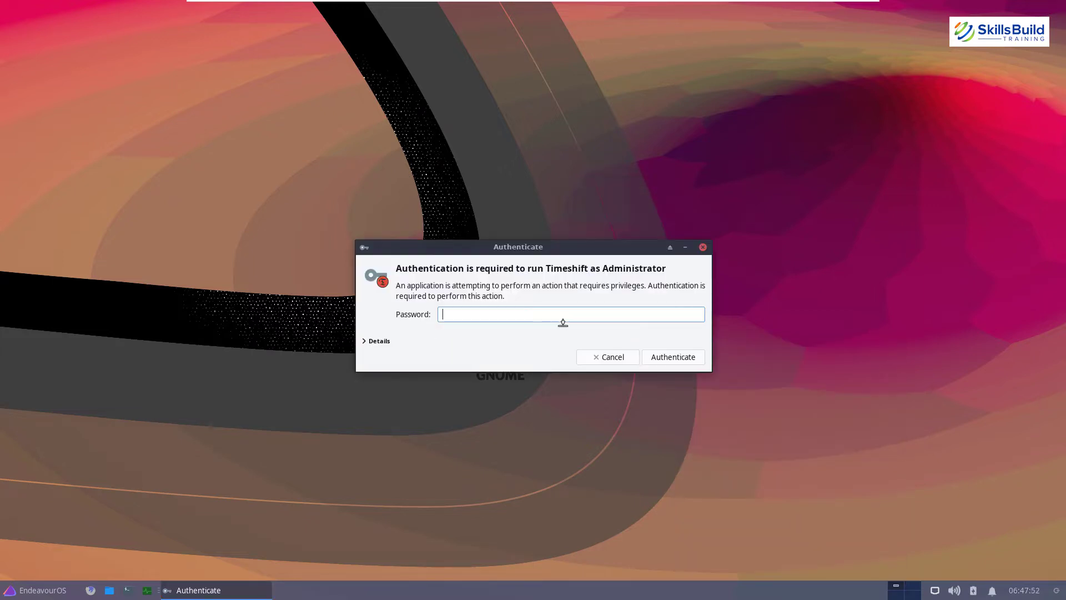
click(662, 356)
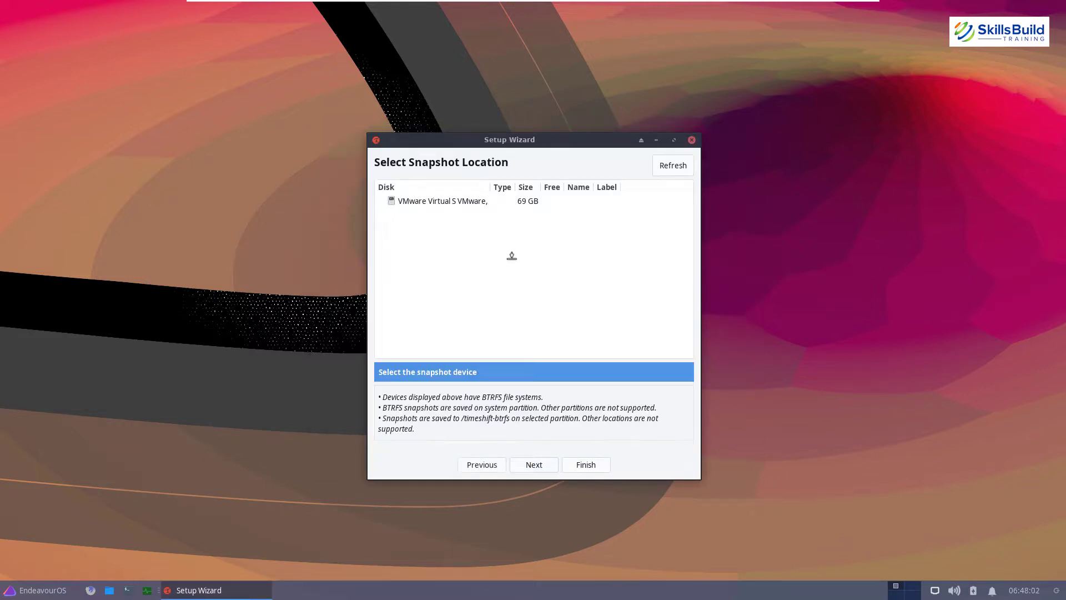
click(500, 201)
click(691, 139)
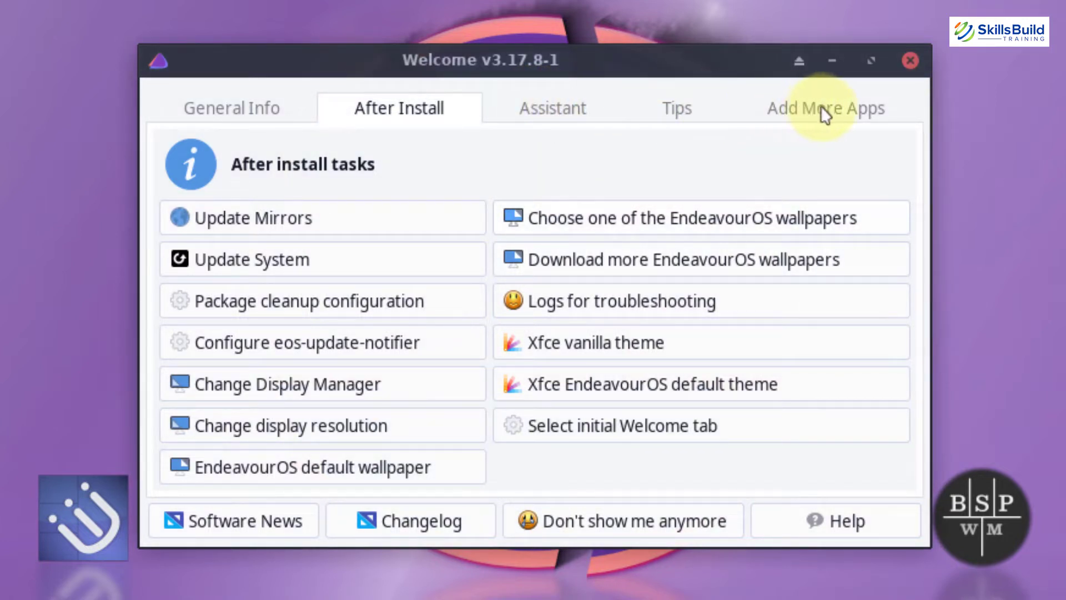
click(824, 115)
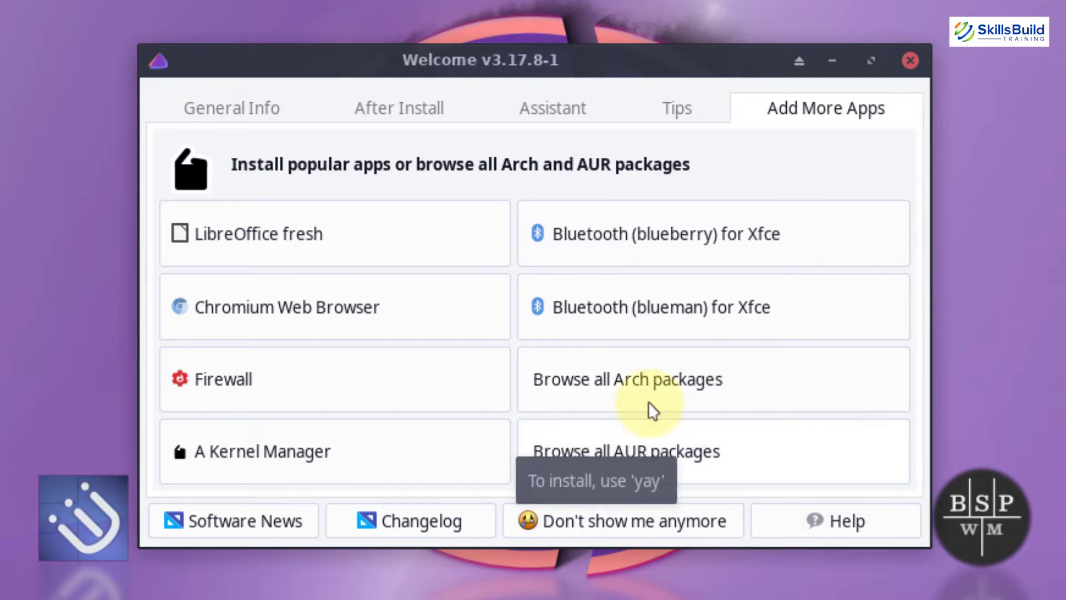
click(411, 114)
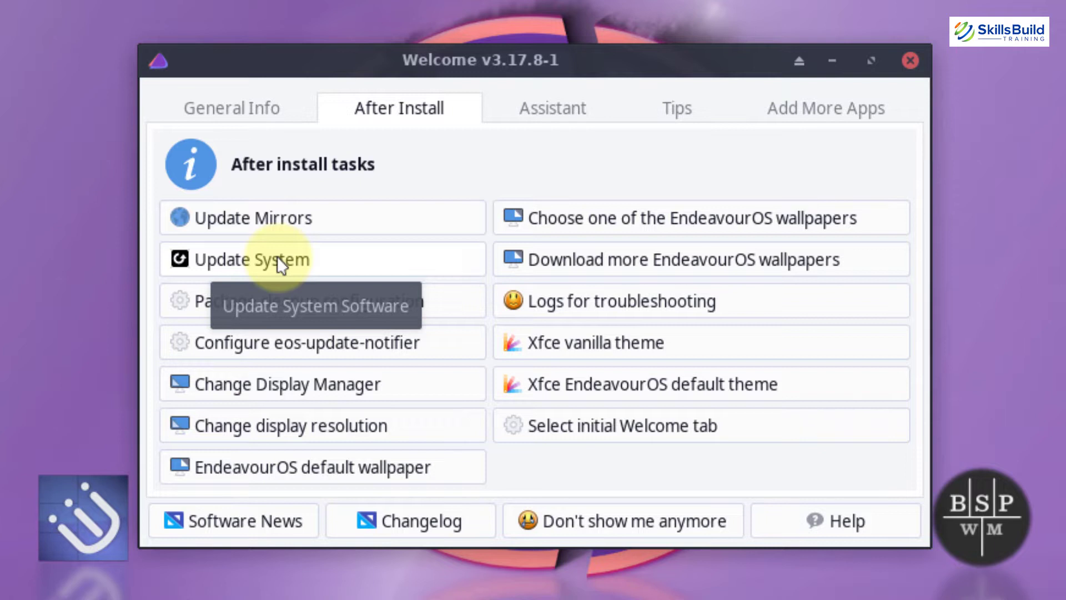
- Add United States to Pakistan in reflector-simple's Update Mirrors dialog and rank the mirrors
click(275, 216)
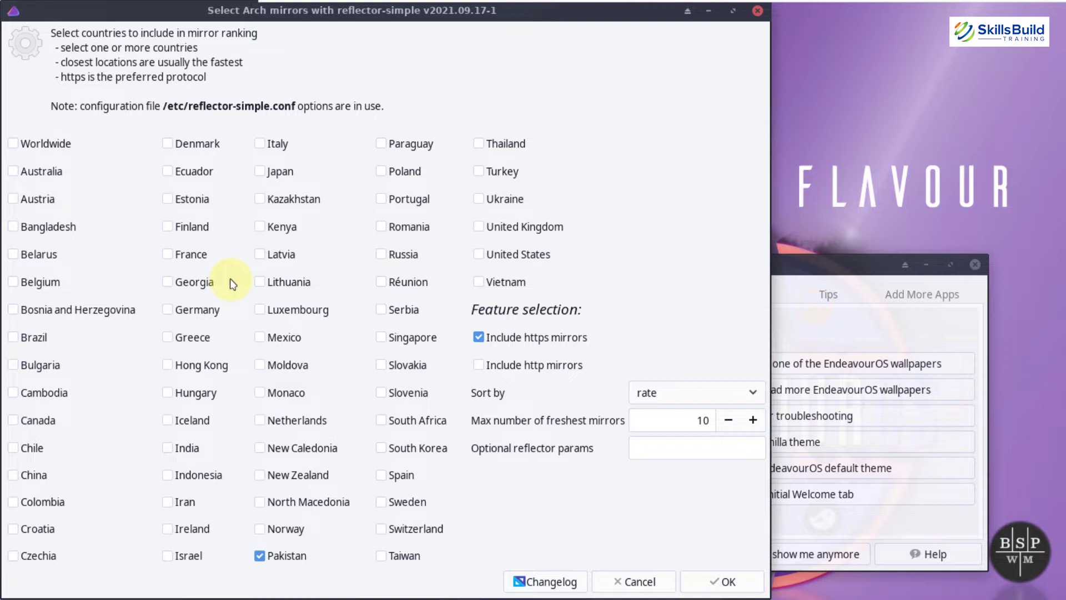
click(484, 258)
click(725, 575)
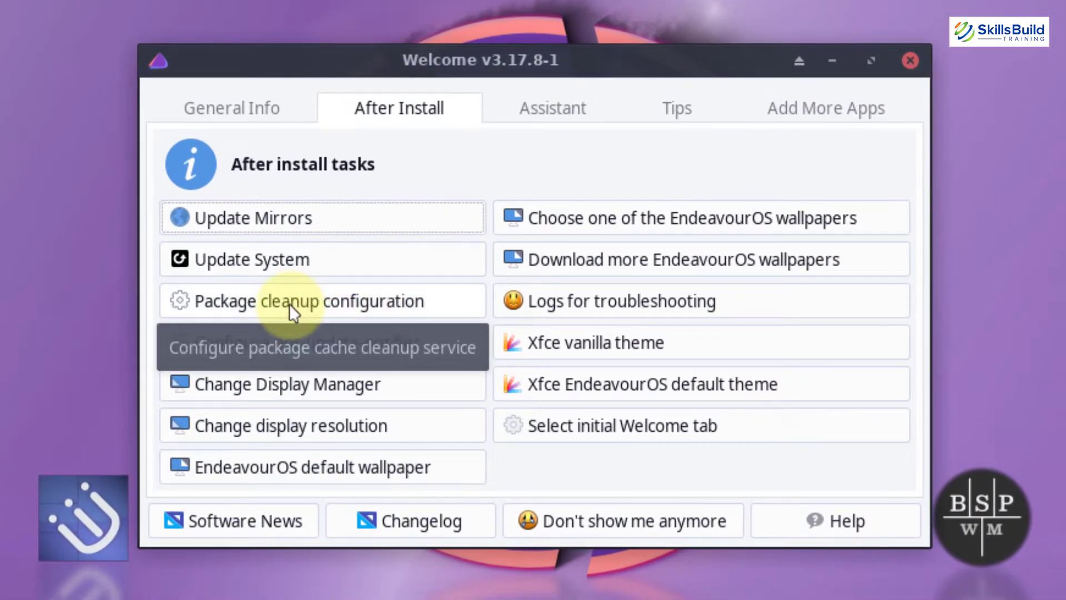
- Set the Pacman cache cleaner to a daily cleaning period keeping 3 package versions
click(289, 305)
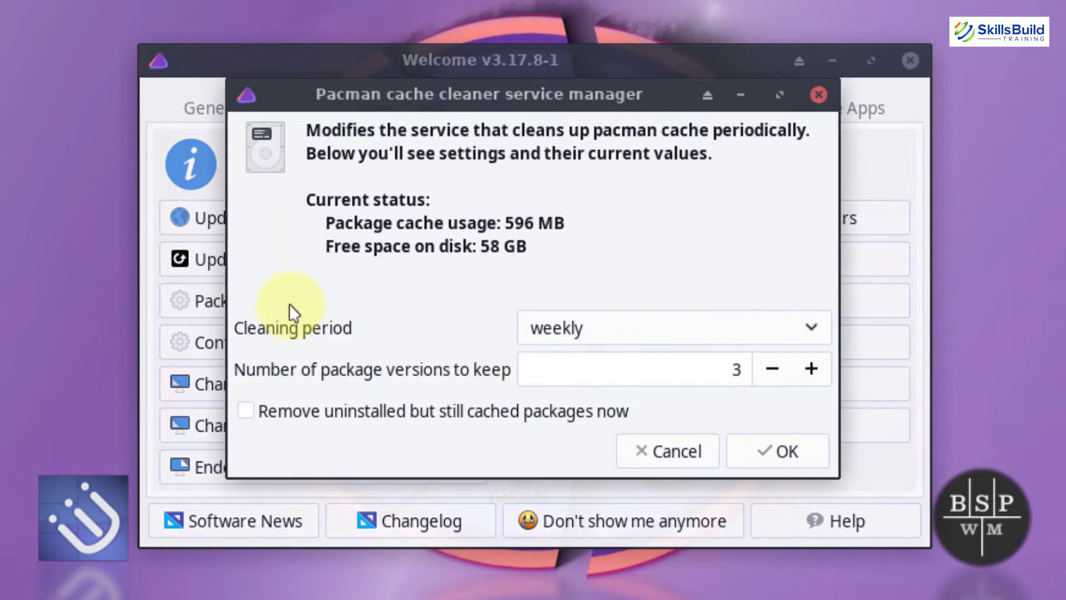
click(703, 332)
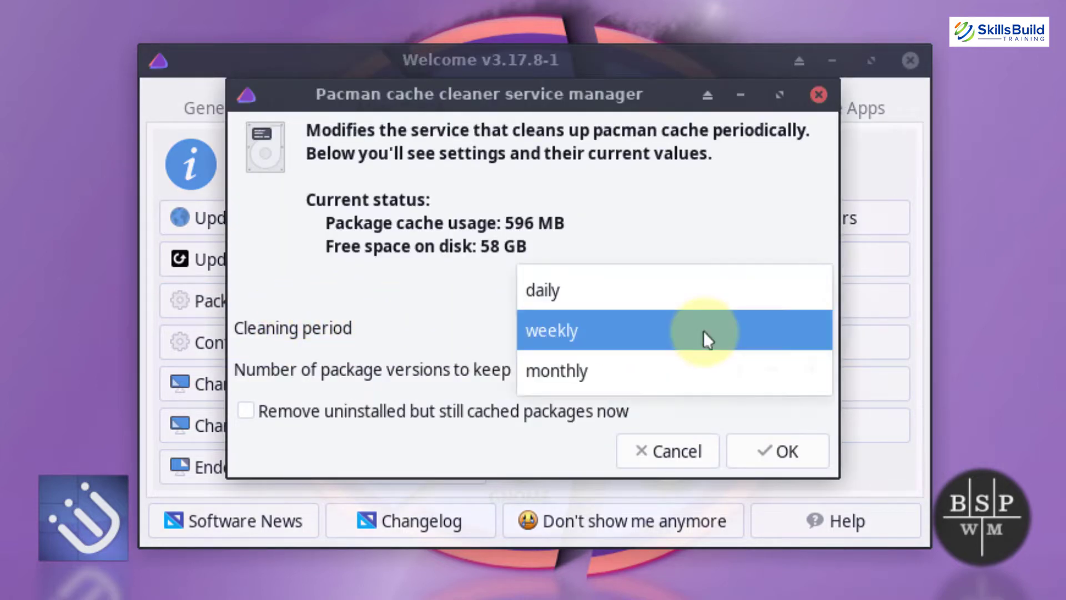
click(686, 304)
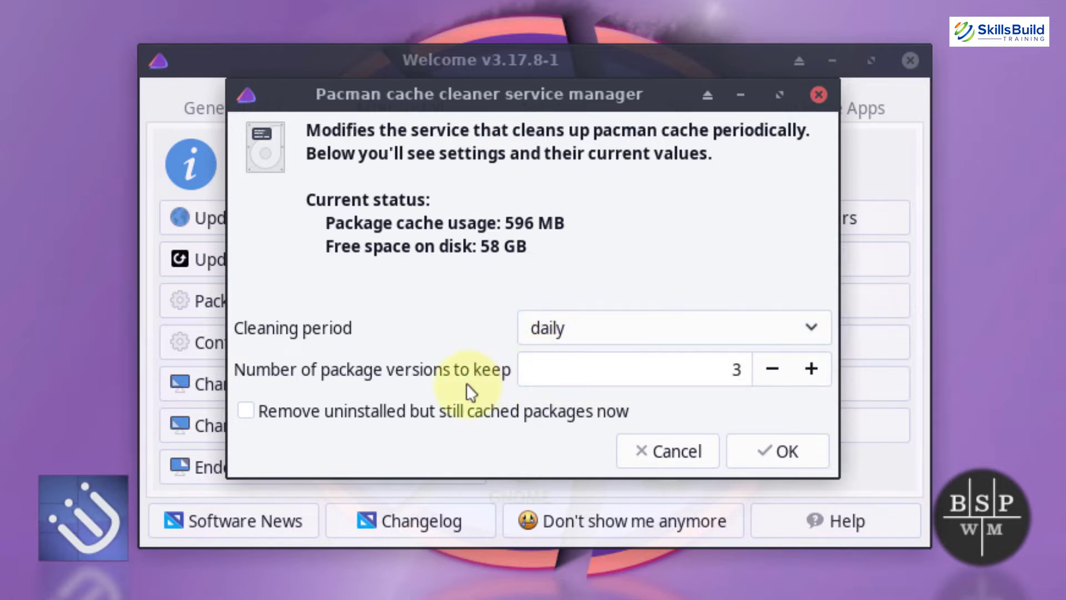
scroll(702, 369, down, 1)
click(812, 369)
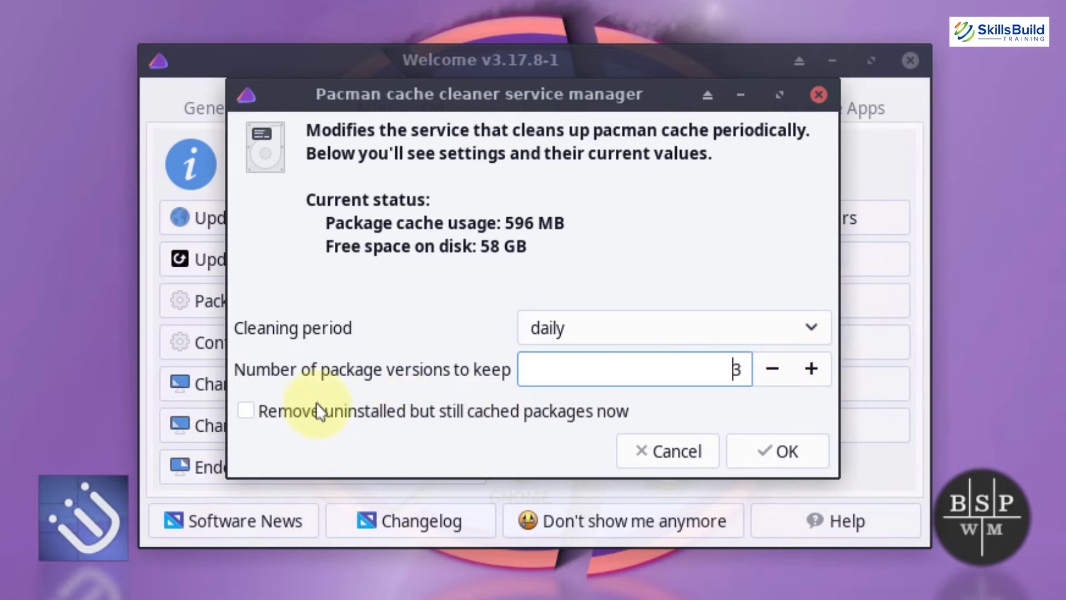
click(819, 94)
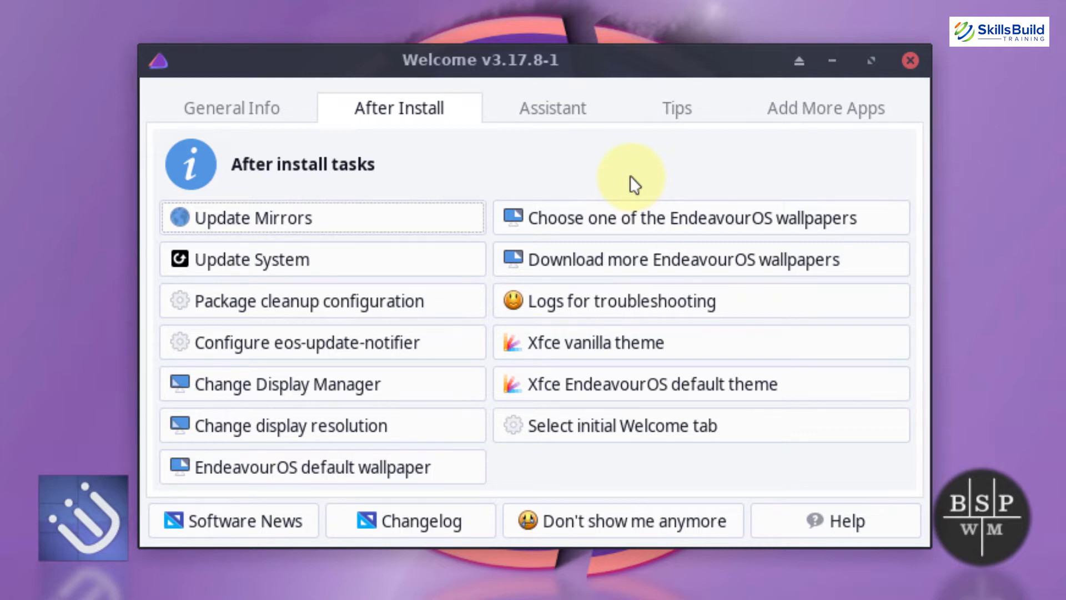
- Reset to the EndeavourOS default wallpaper, then download the legacy and community wallpapers
click(274, 470)
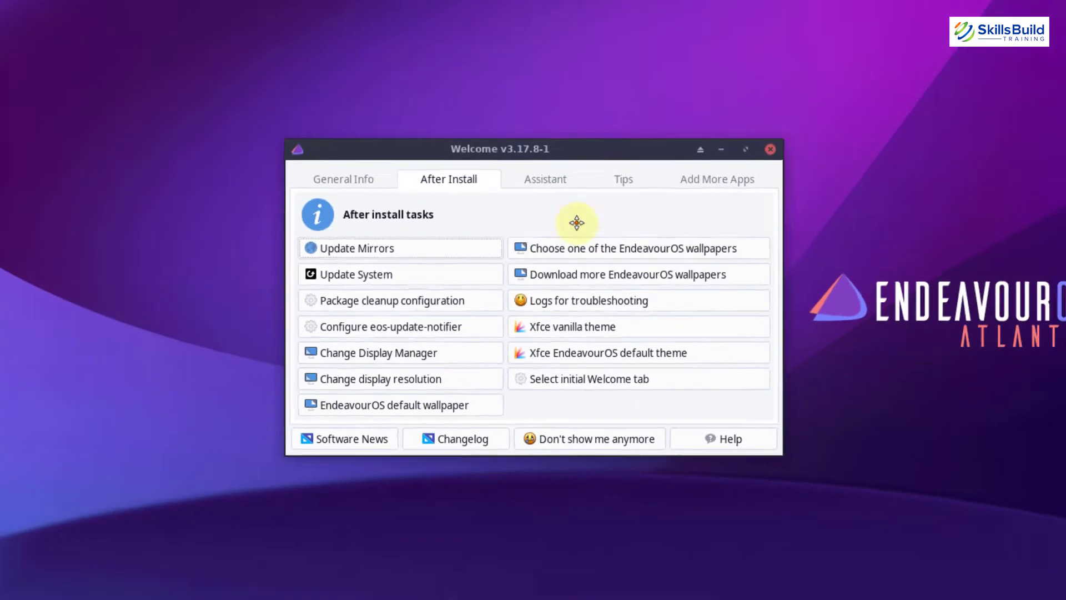
drag(574, 221, 597, 209)
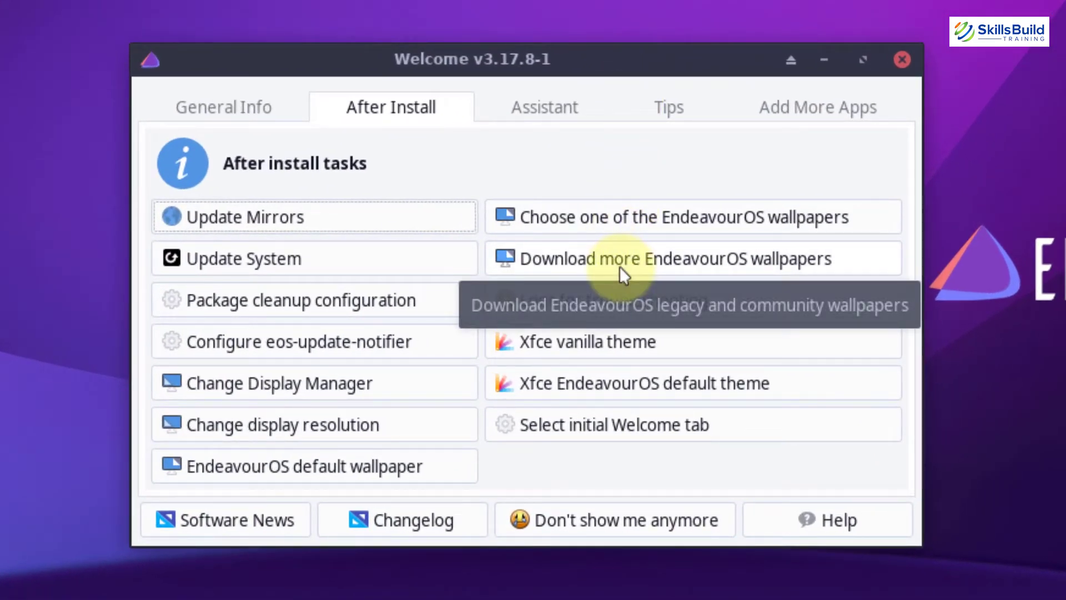
click(661, 262)
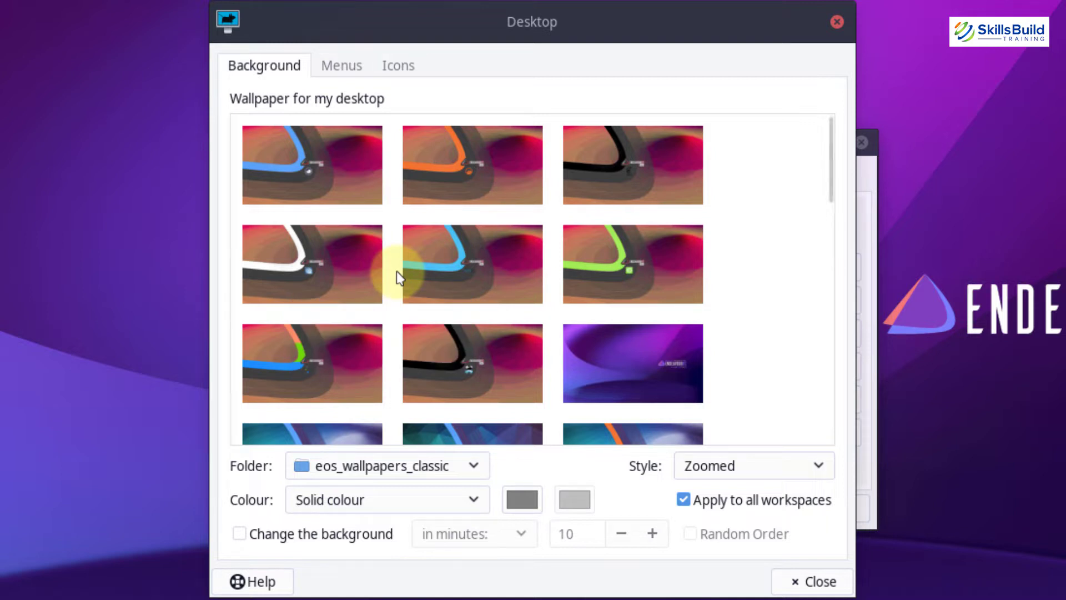
- Use /usr/share/endeavouros/backgrounds/eos_wallpapers_community as wallpaper folder and pick the cracked-wall image
click(461, 465)
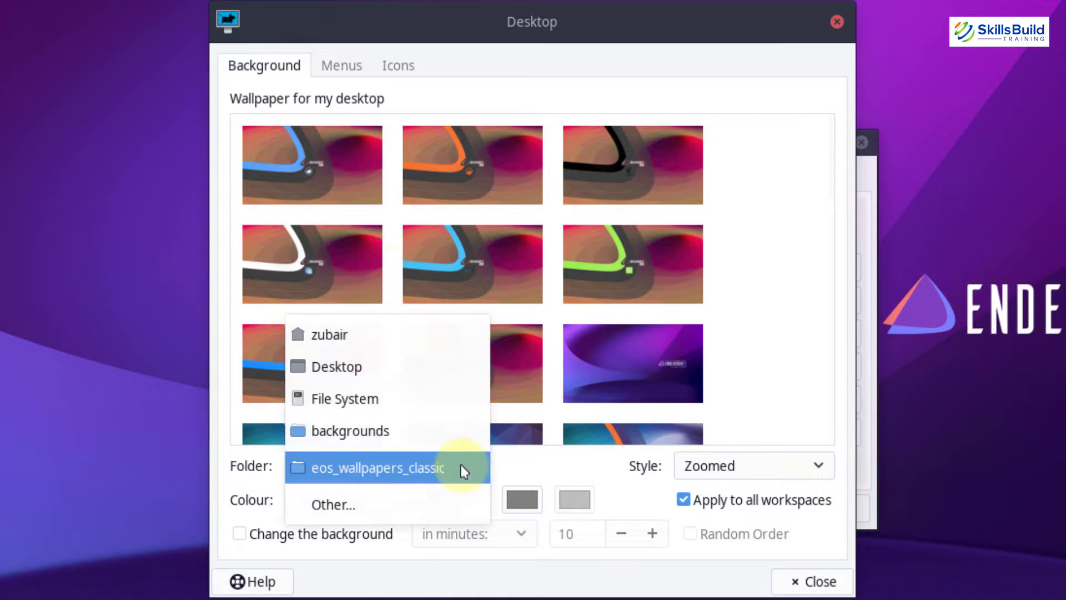
click(341, 503)
click(291, 43)
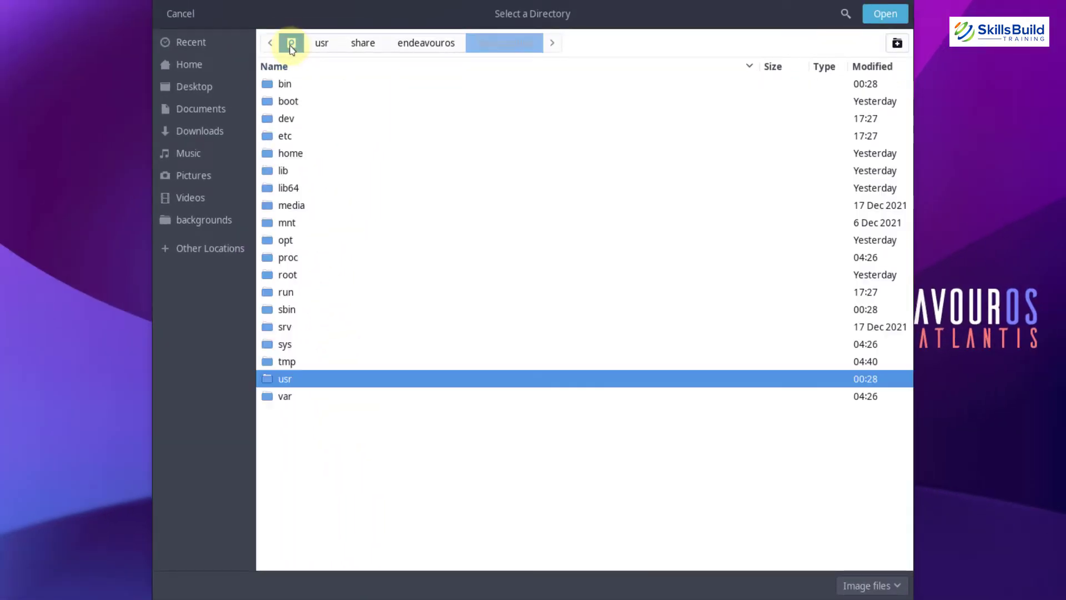
double_click(282, 380)
double_click(303, 205)
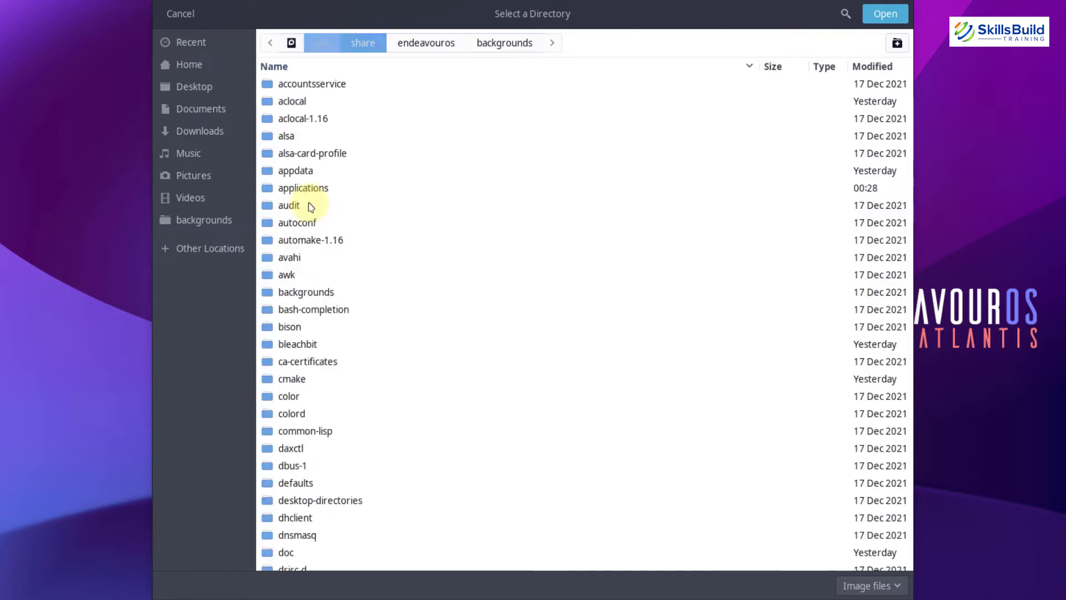
scroll(315, 336, down, 3)
scroll(312, 334, down, 3)
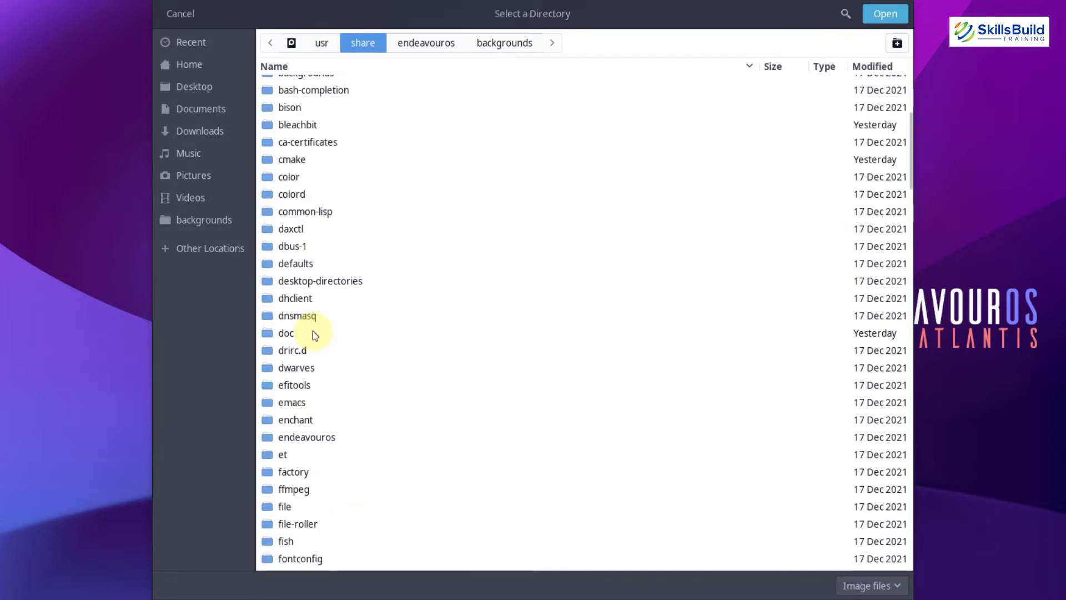
double_click(326, 435)
double_click(304, 86)
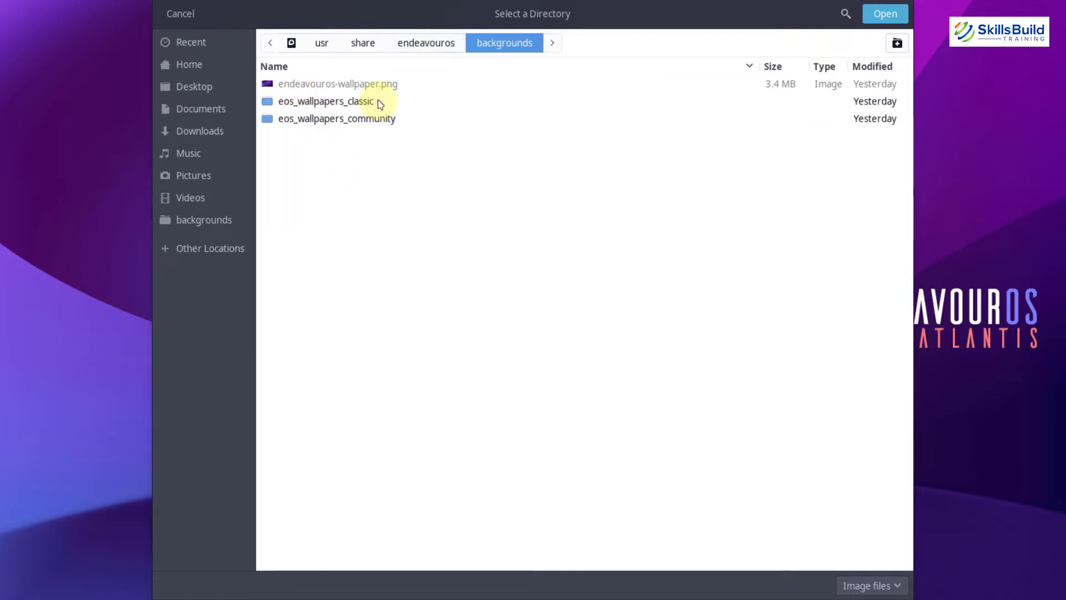
double_click(305, 121)
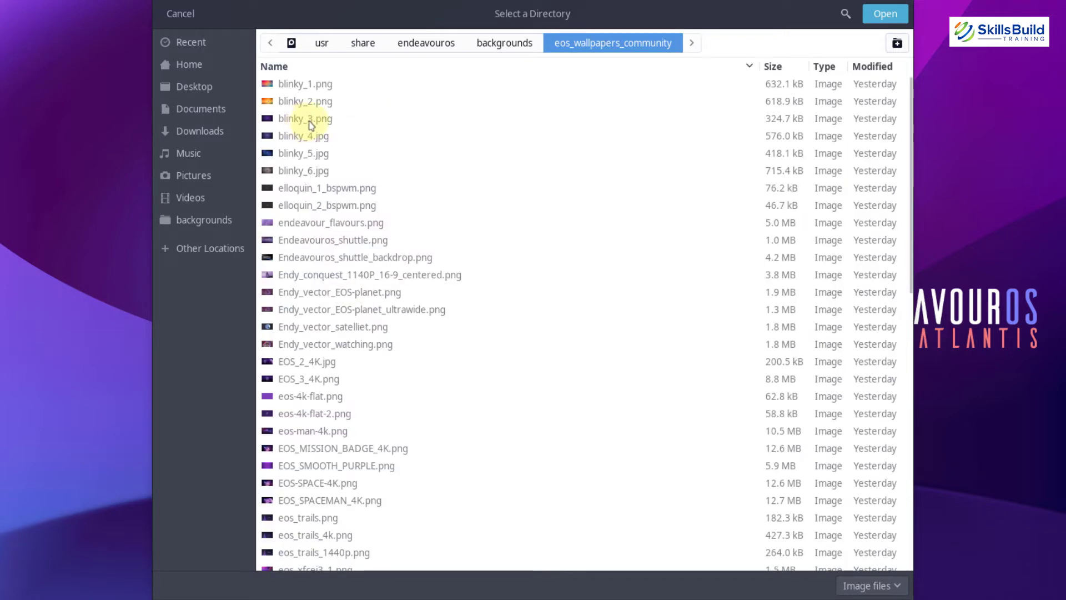
click(886, 14)
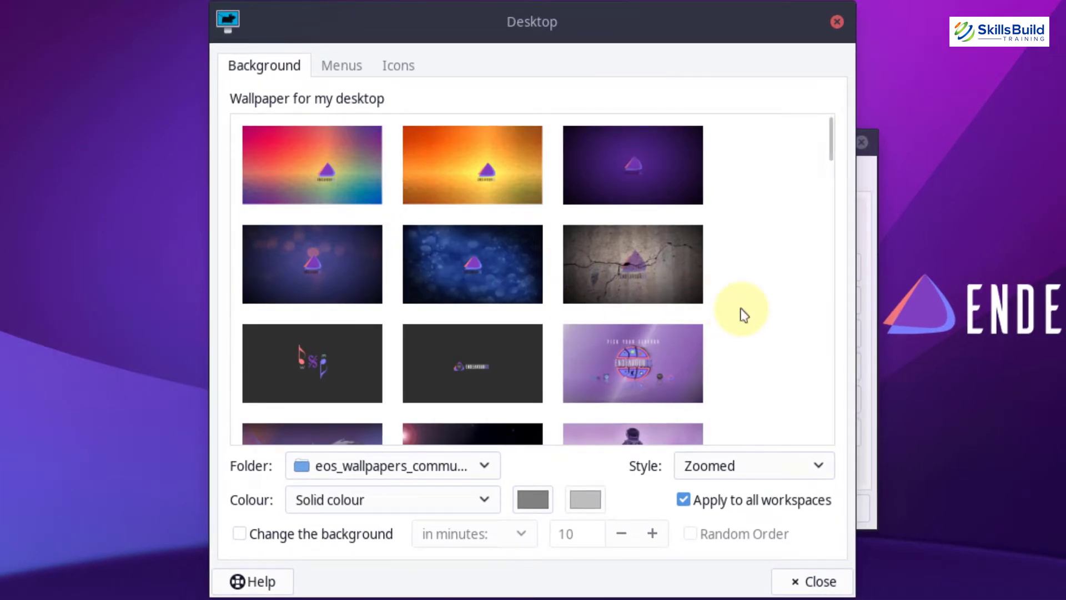
click(635, 261)
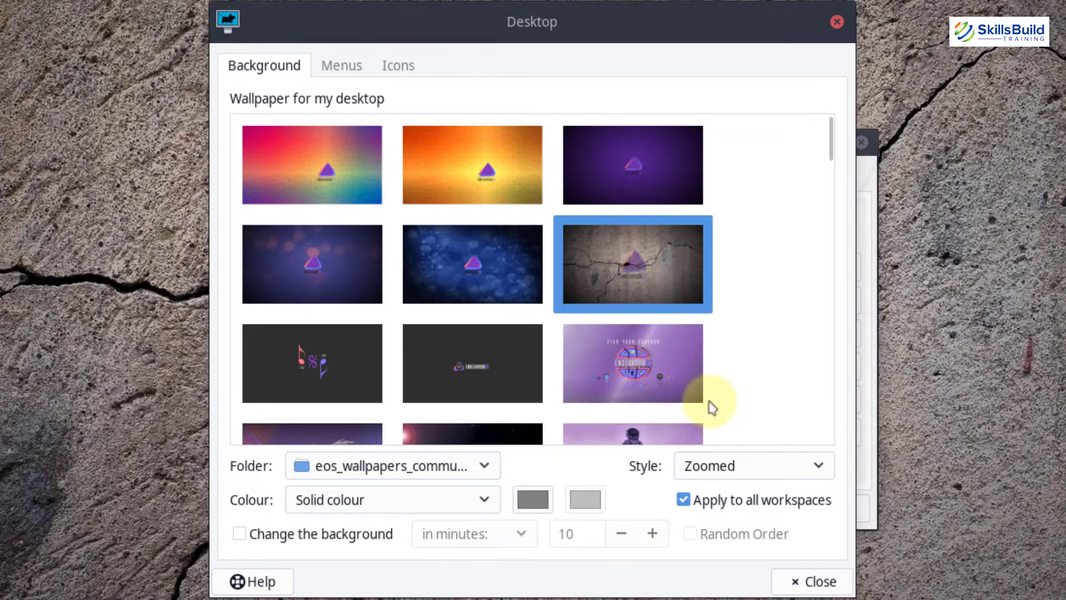
- Close the Desktop settings and the EndeavourOS Welcome window
click(813, 581)
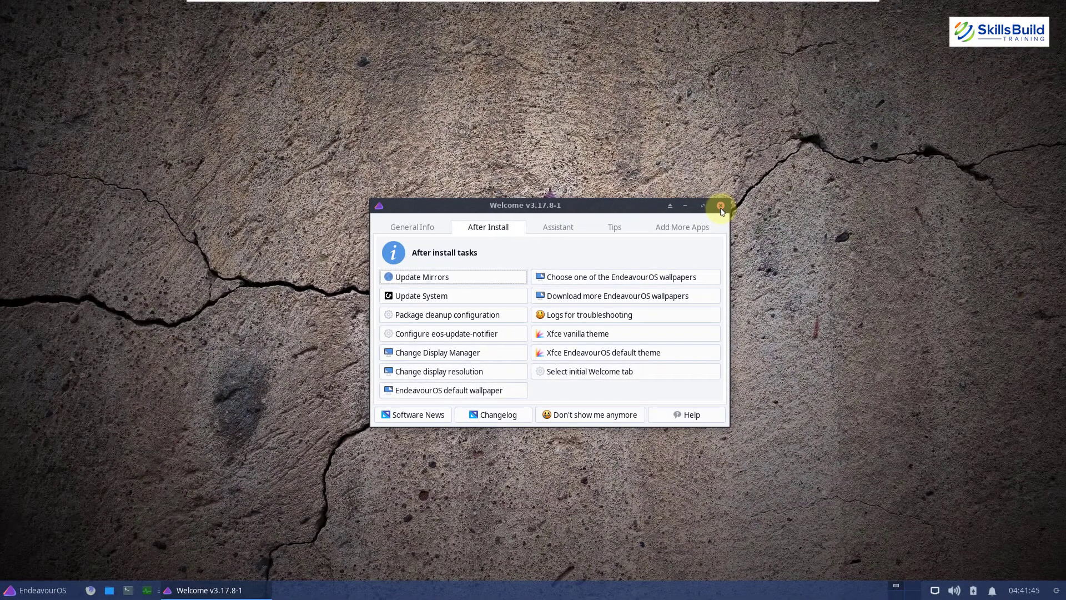
click(721, 206)
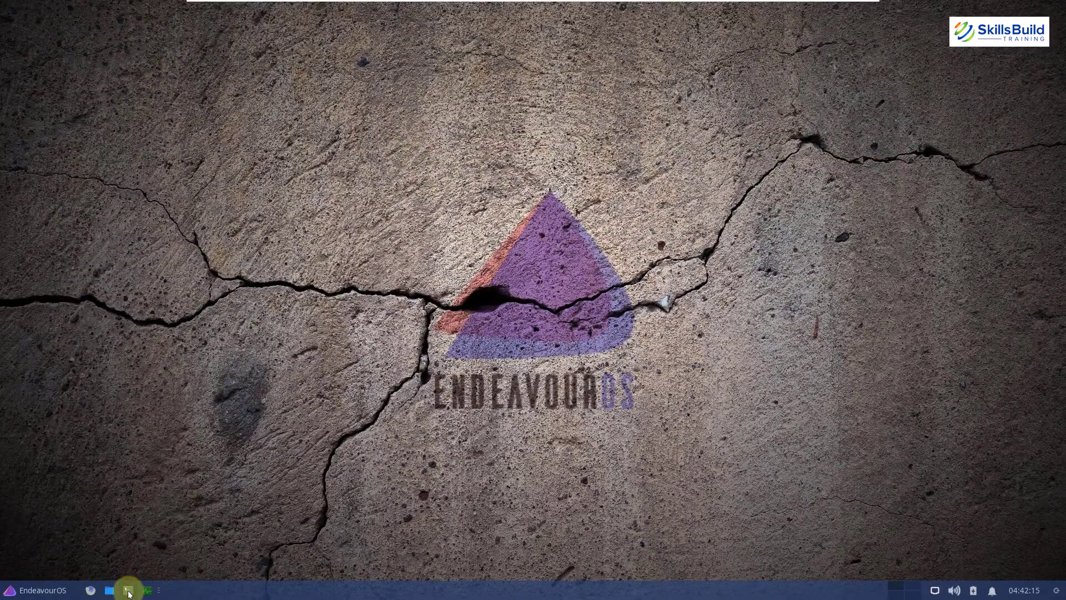
click(128, 592)
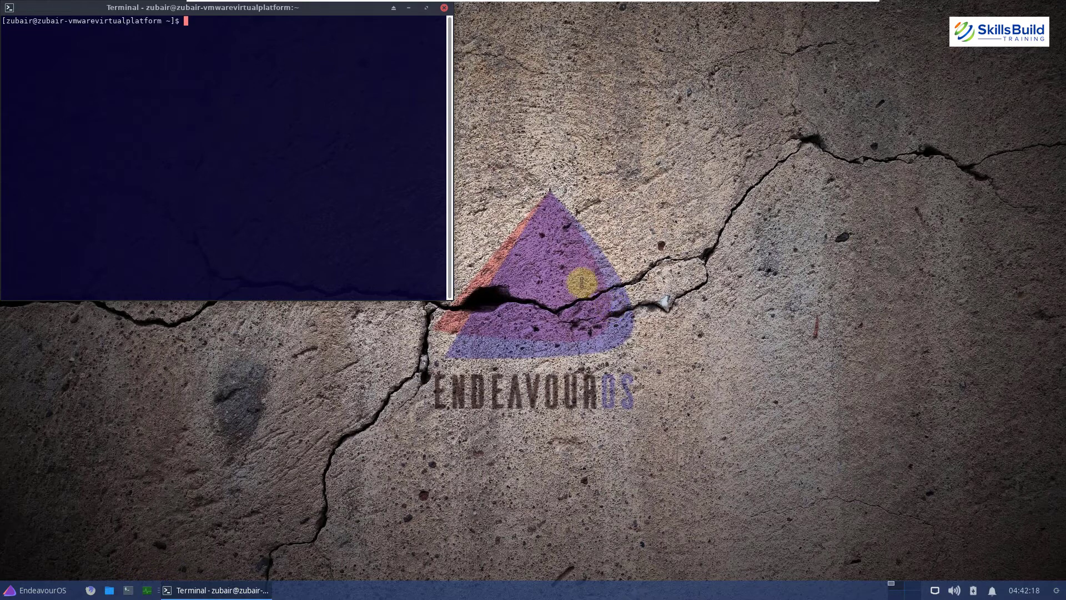
drag(245, 7, 326, 105)
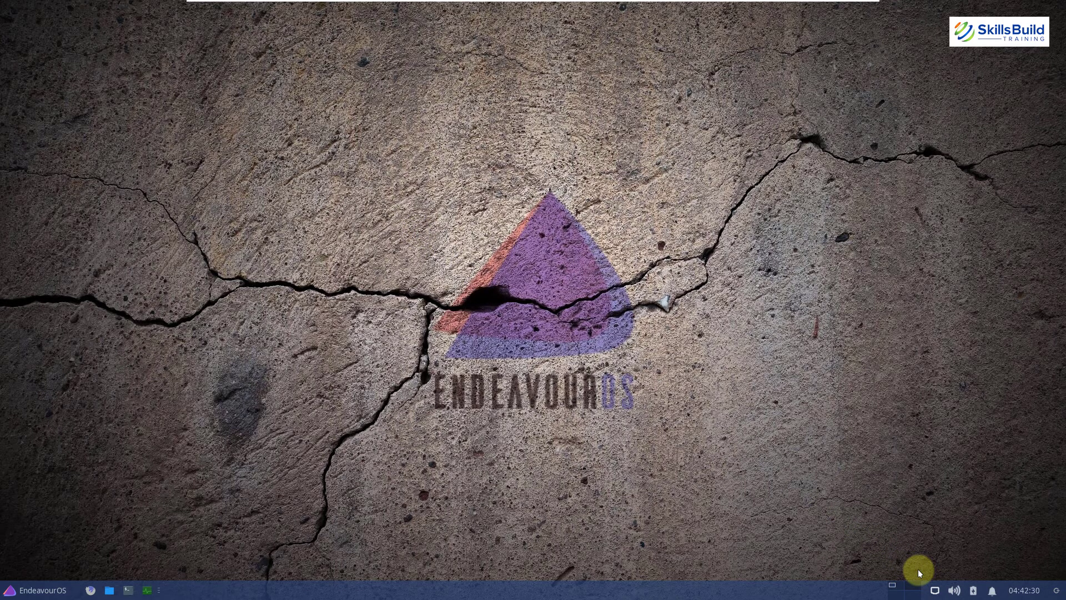
key(ctrl+alt+t)
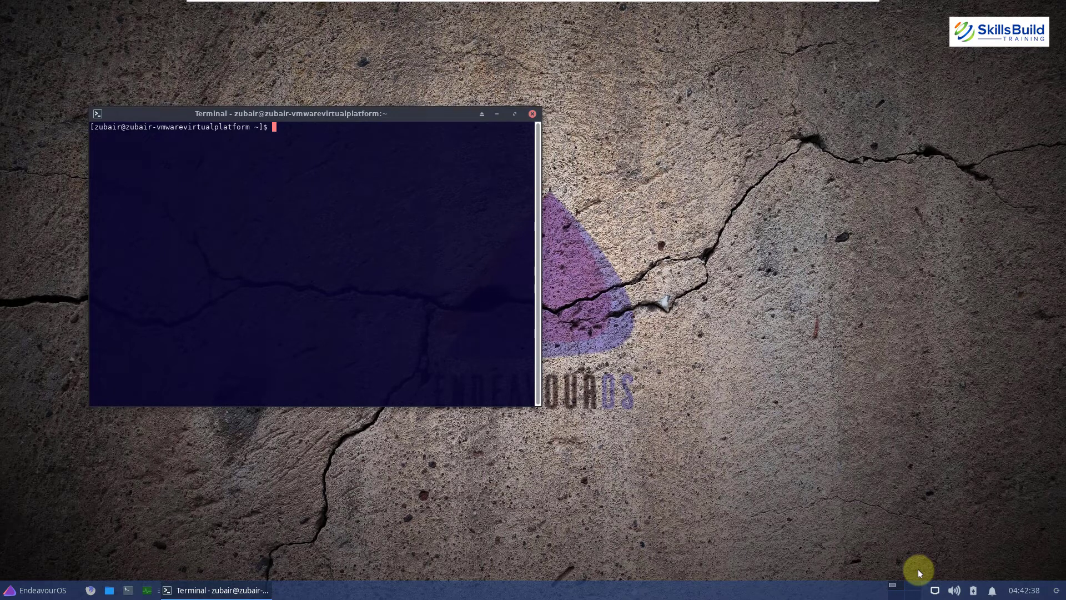
click(532, 114)
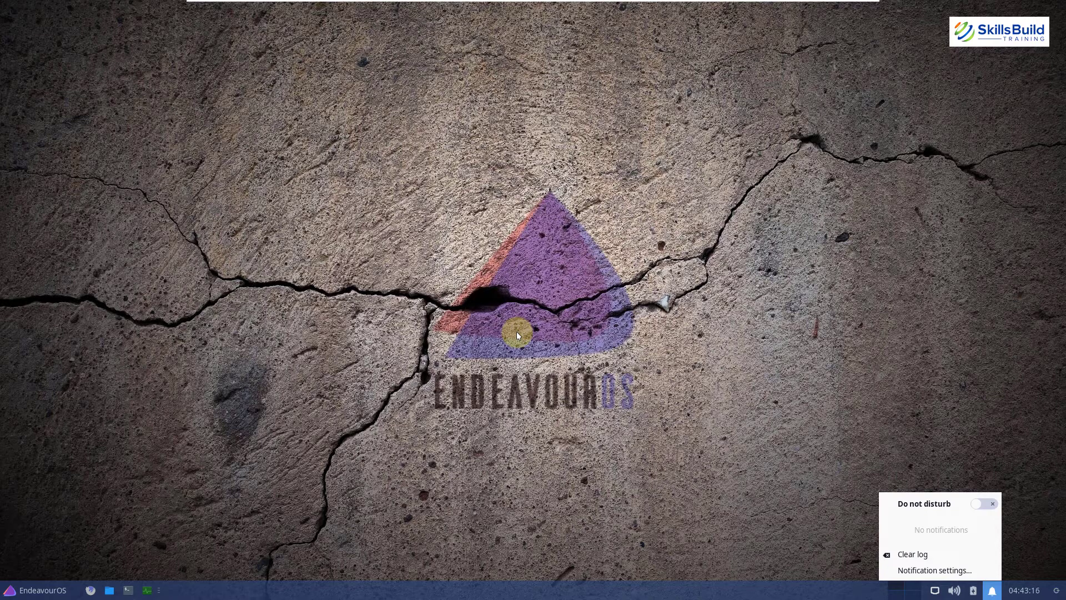
click(517, 333)
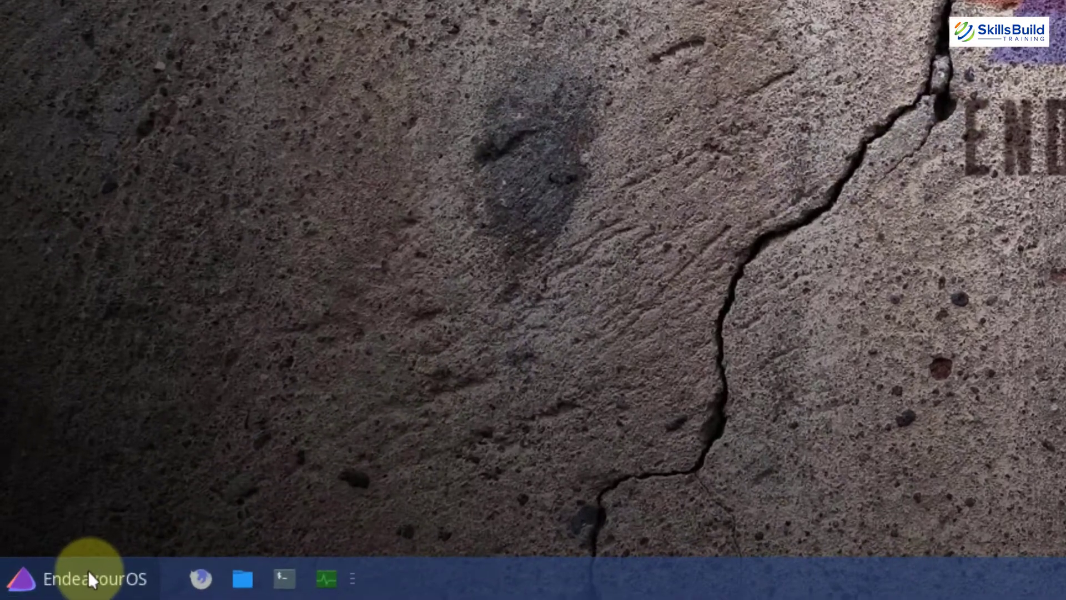
- Browse Accessories and All Applications in the Whisker menu, then open a new terminal window
click(39, 589)
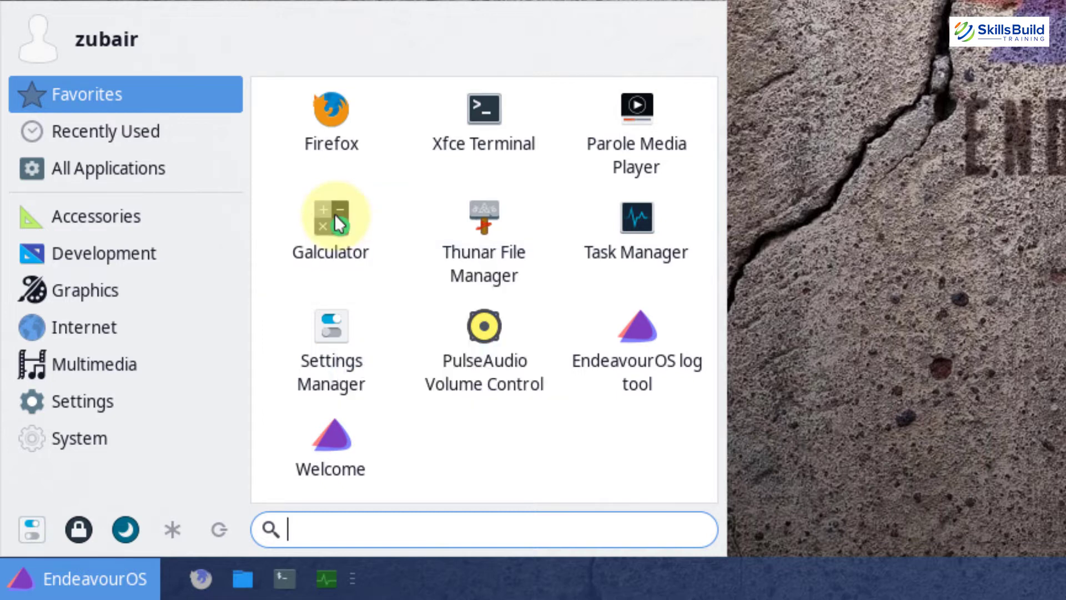
click(125, 217)
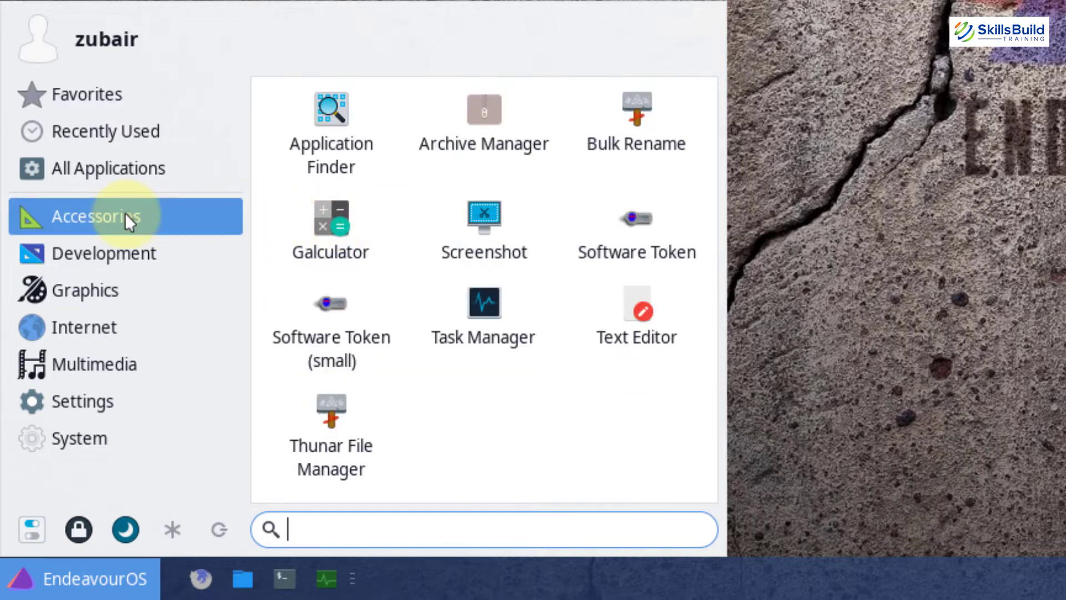
click(95, 173)
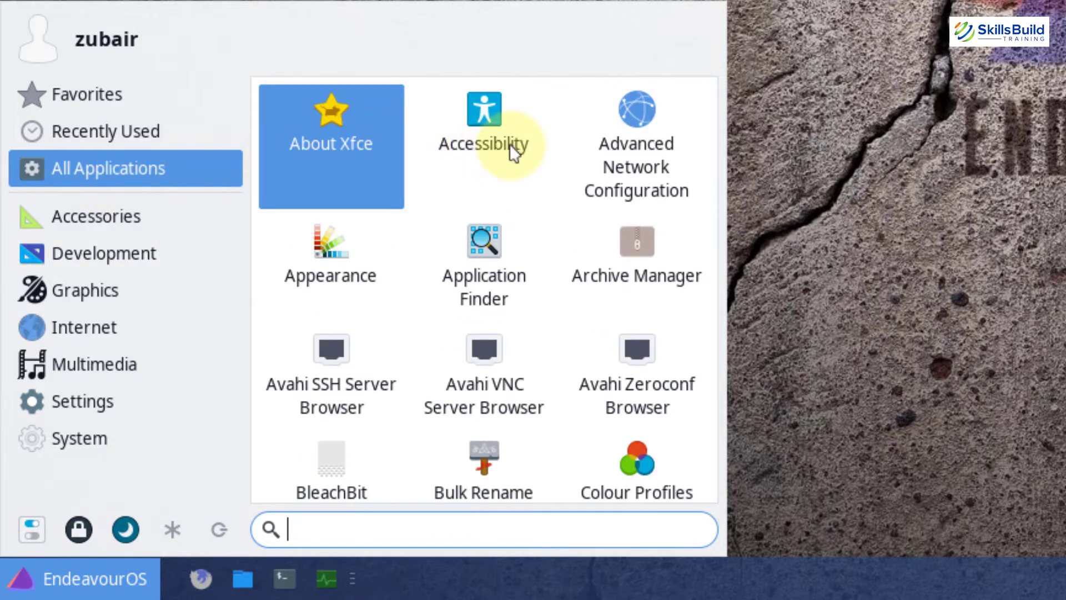
scroll(510, 145, down, 1)
key(Down)
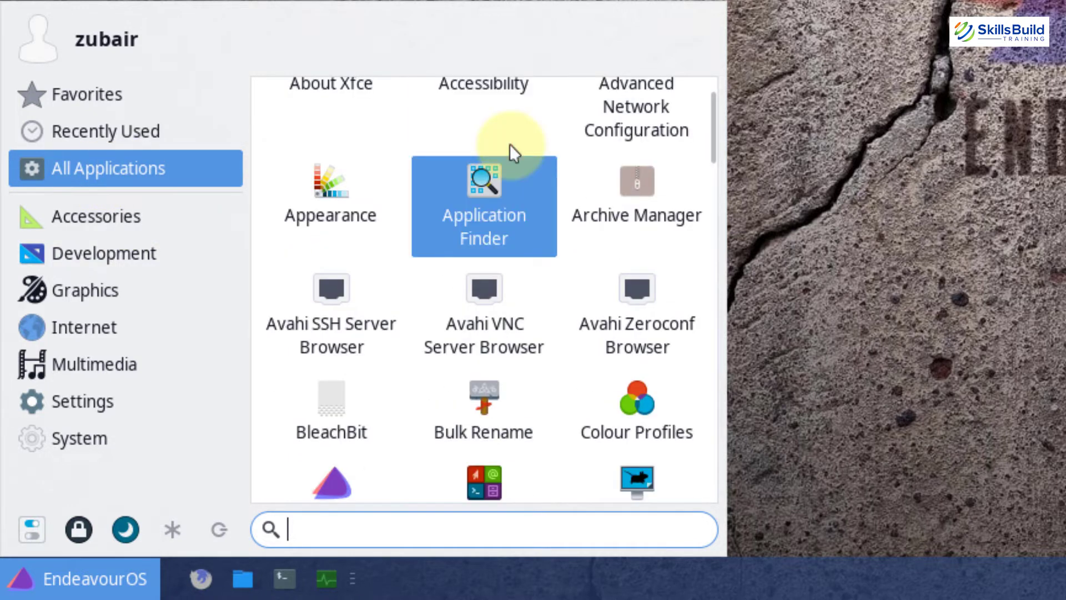
key(Right)
key(Left)
scroll(510, 145, down, 1)
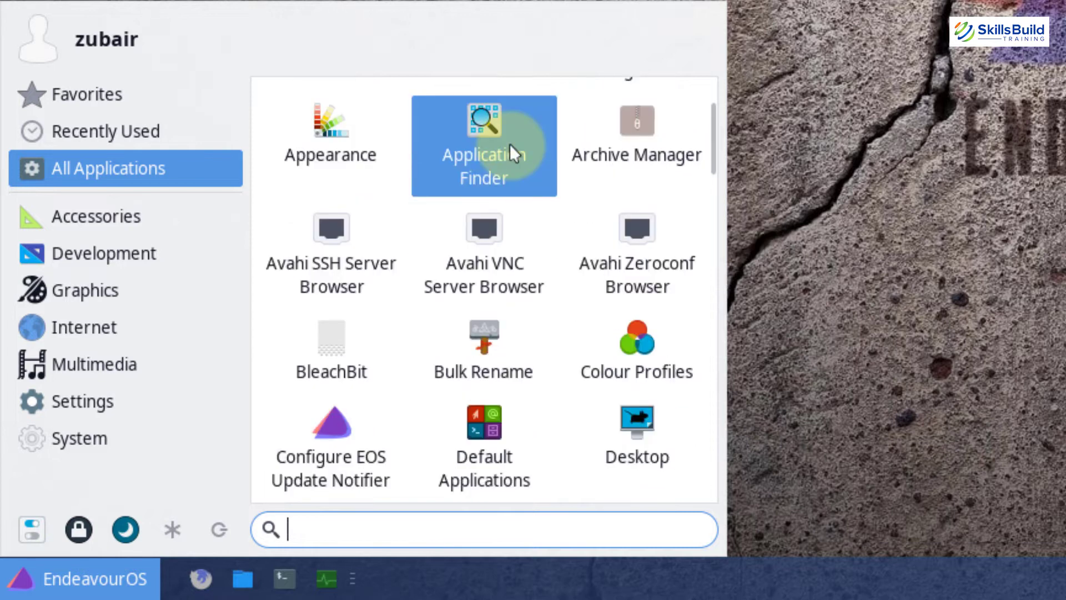
scroll(510, 145, down, 1)
scroll(513, 153, down, 1)
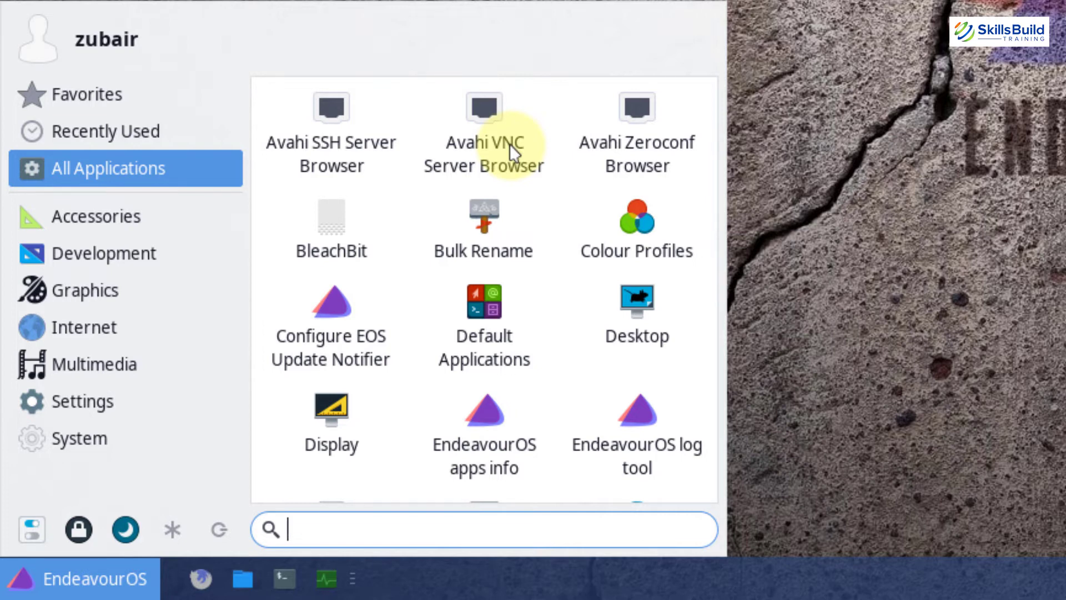
scroll(509, 143, up, 4)
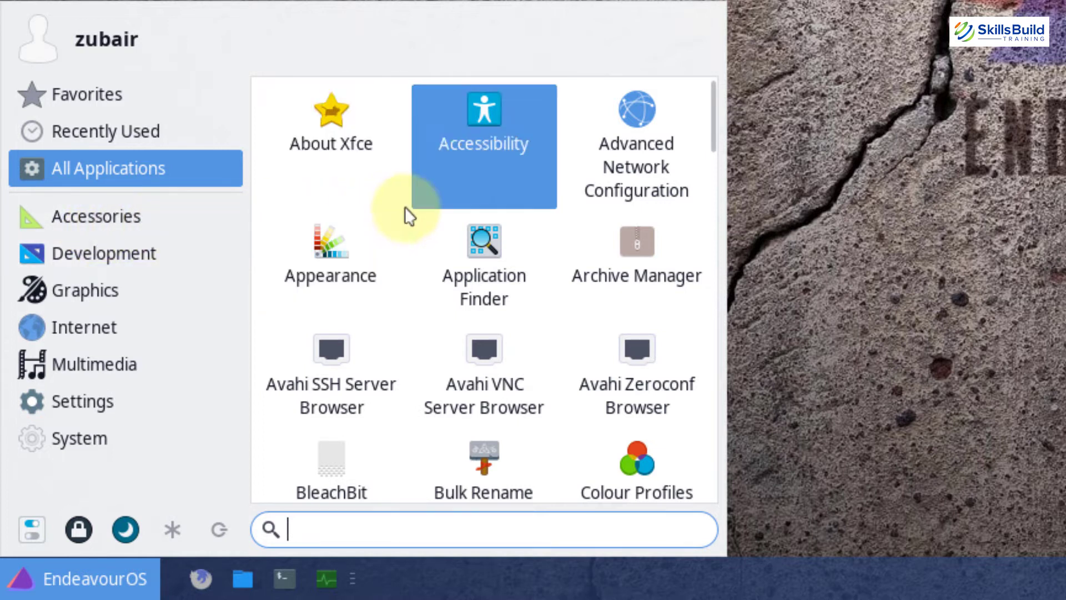
click(284, 581)
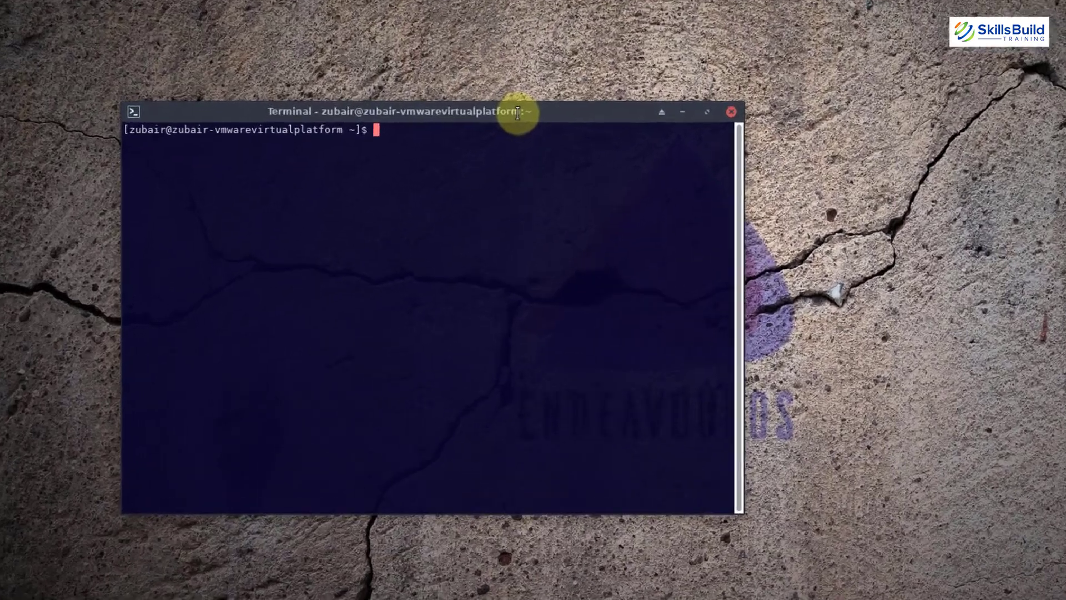
- Run uname -r to show the kernel version 5.15.16-1-lts
text(uname )
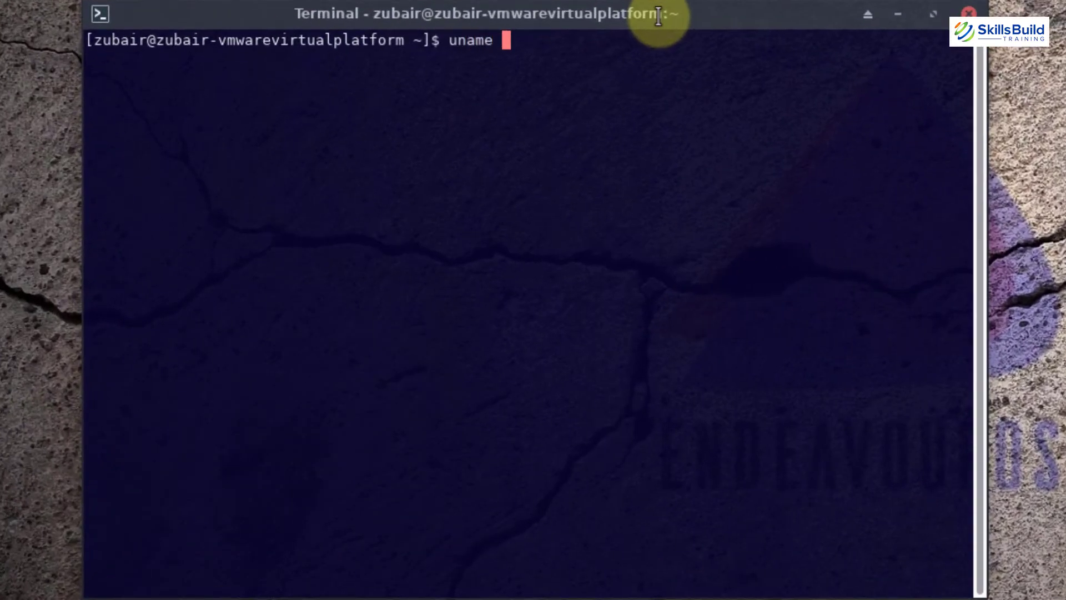
text(-r)
key(Return)
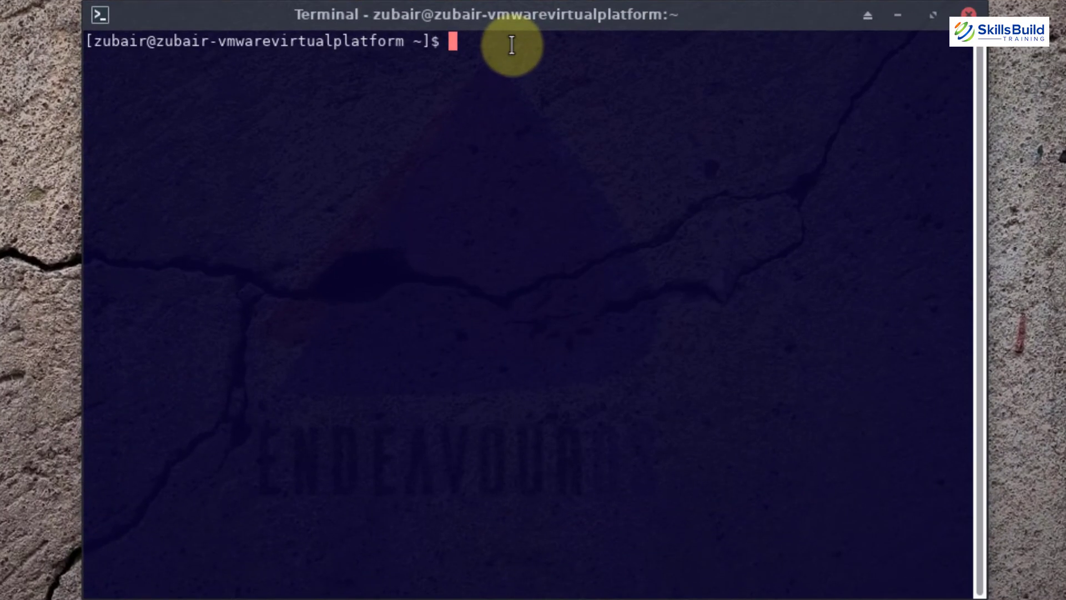
- Run neofetch to display the EndeavourOS, Xfce 4.16 and 3890MiB memory summary
text(neofetch)
key(Return)
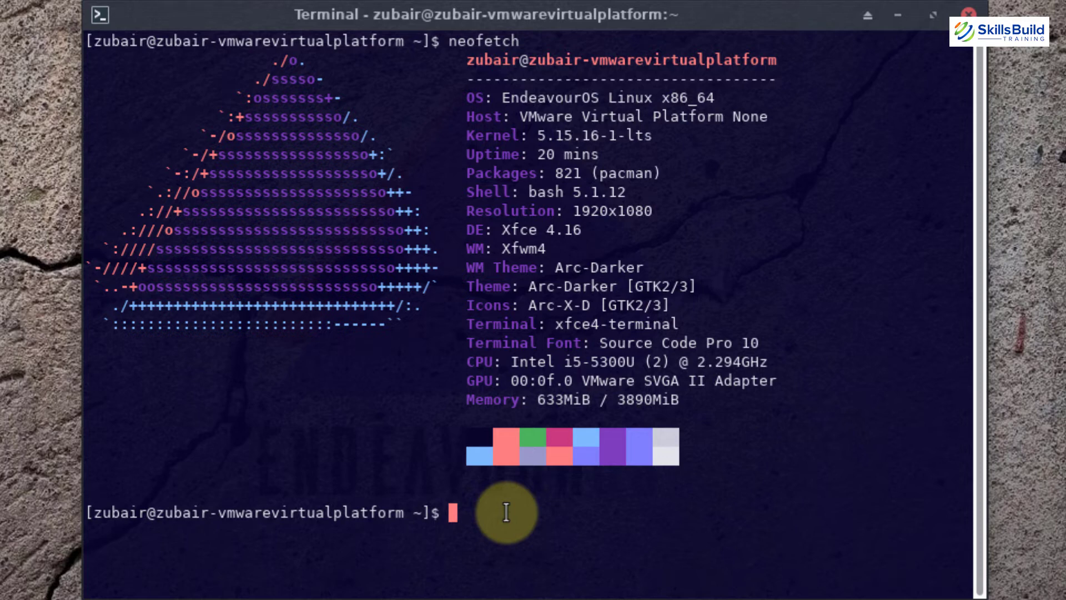
- Start top, suspend it with Ctrl+Z, then launch htop
text(top)
key(Return)
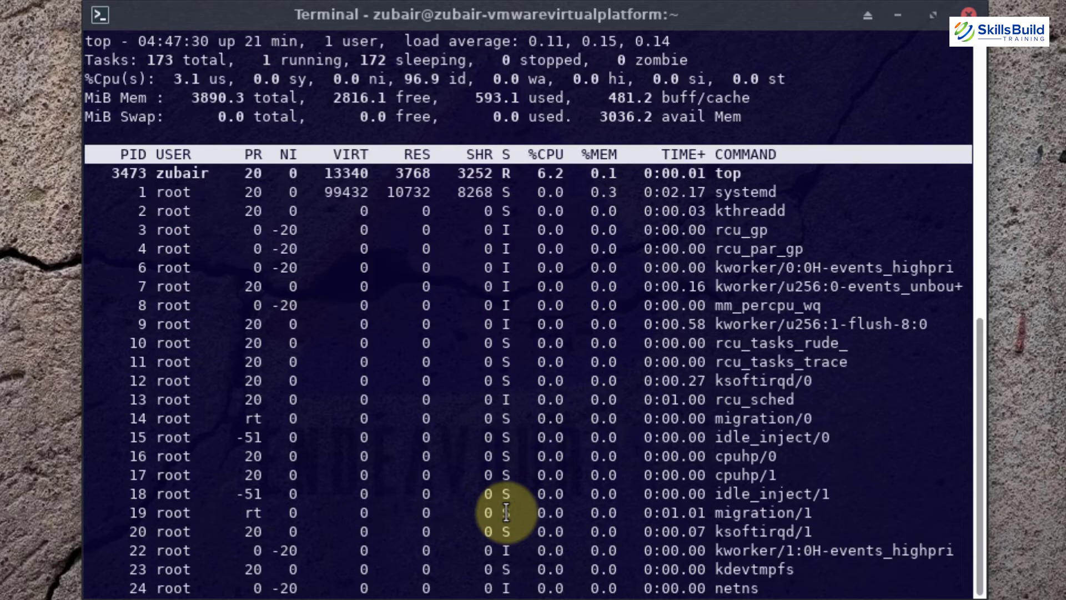
key(ctrl+z)
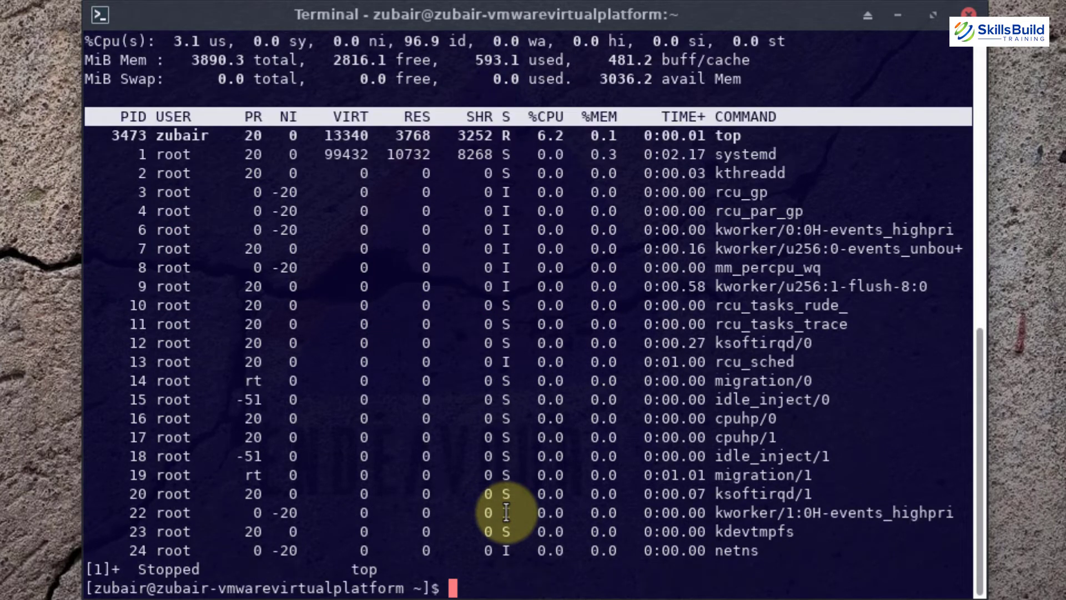
text(htop)
key(Return)
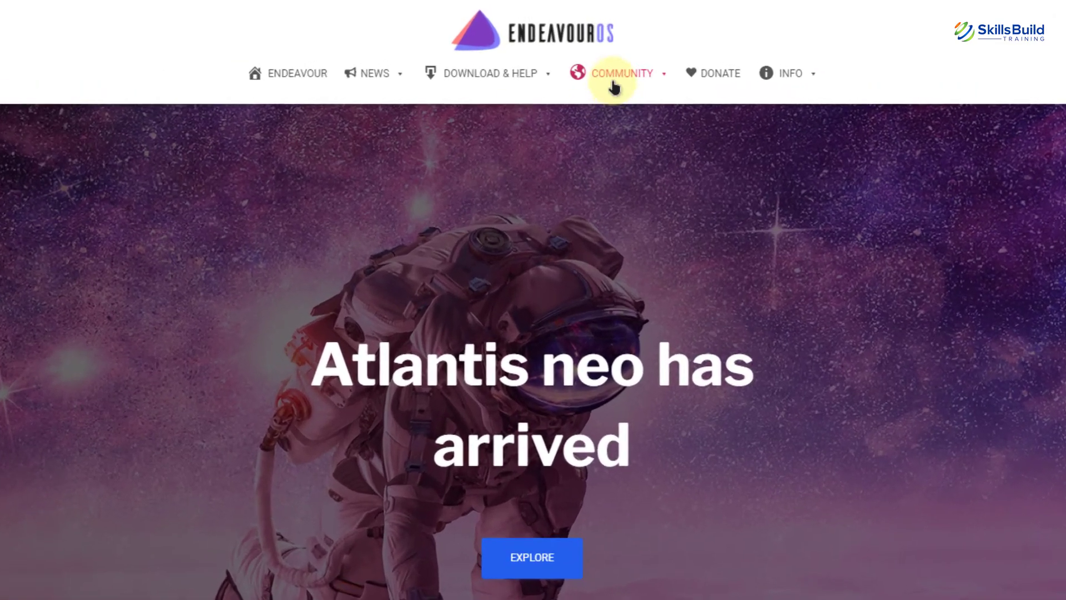
- Show the COMMUNITY dropdown with Forum, Mastodon, Twitter, Reddit, Telegram and Matrix links
mouse_move(584, 50)
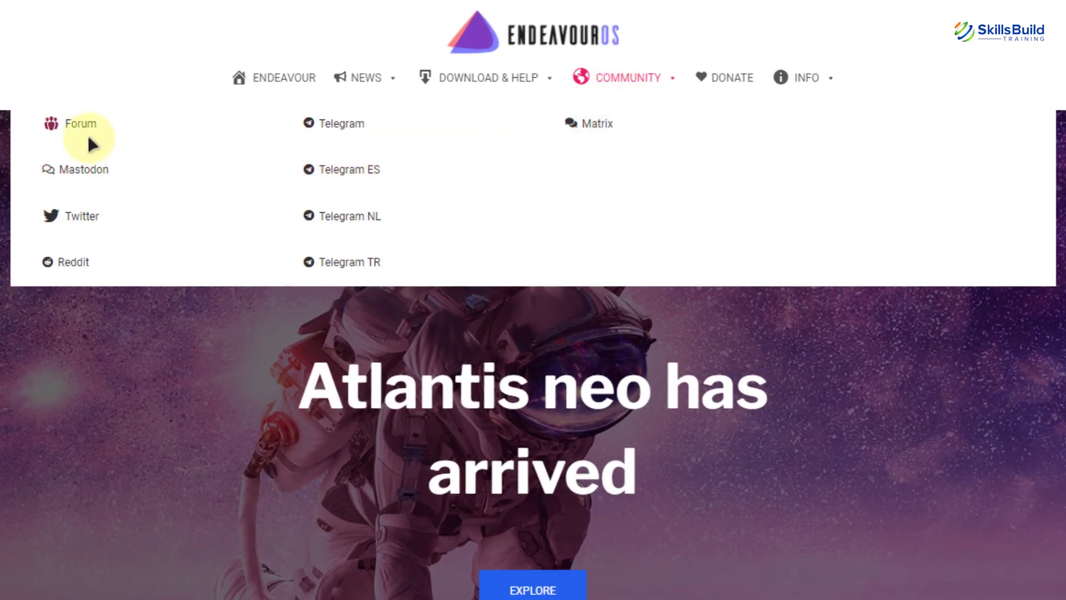